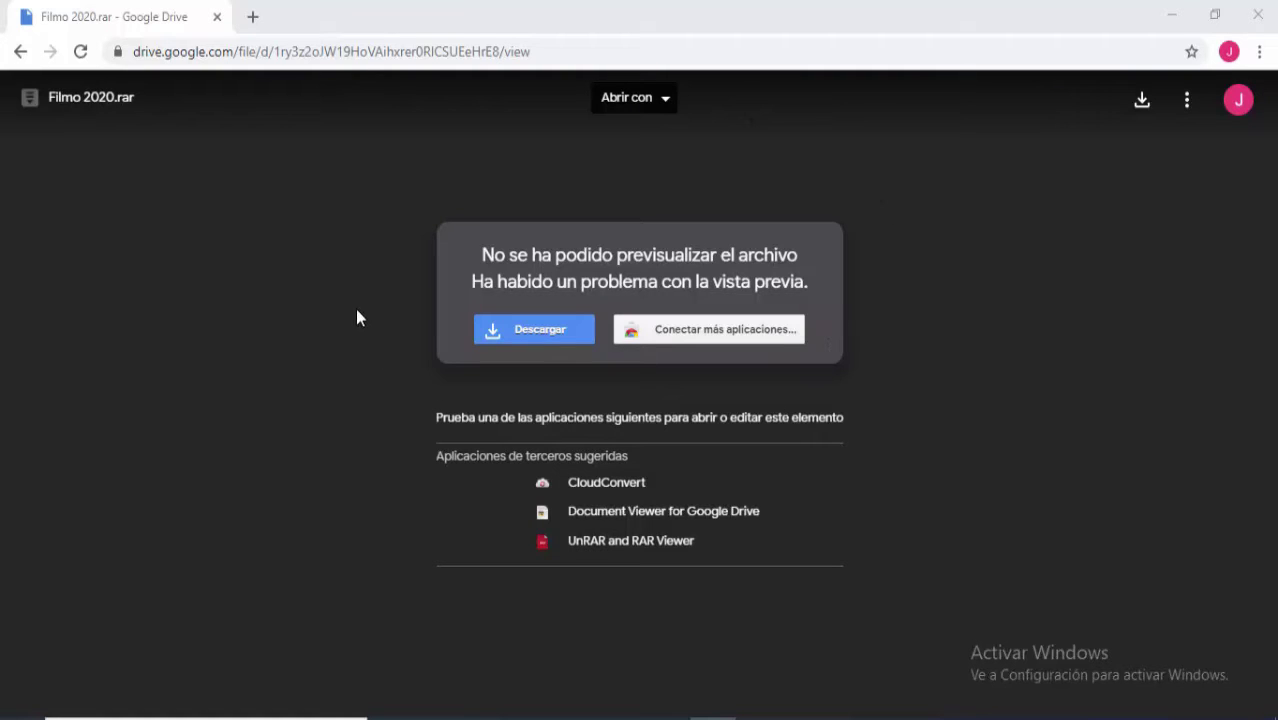
- Download Filmo 2020.rar from Google Drive despite the virus-scan warning and show it in its download folder
left_click(531, 342)
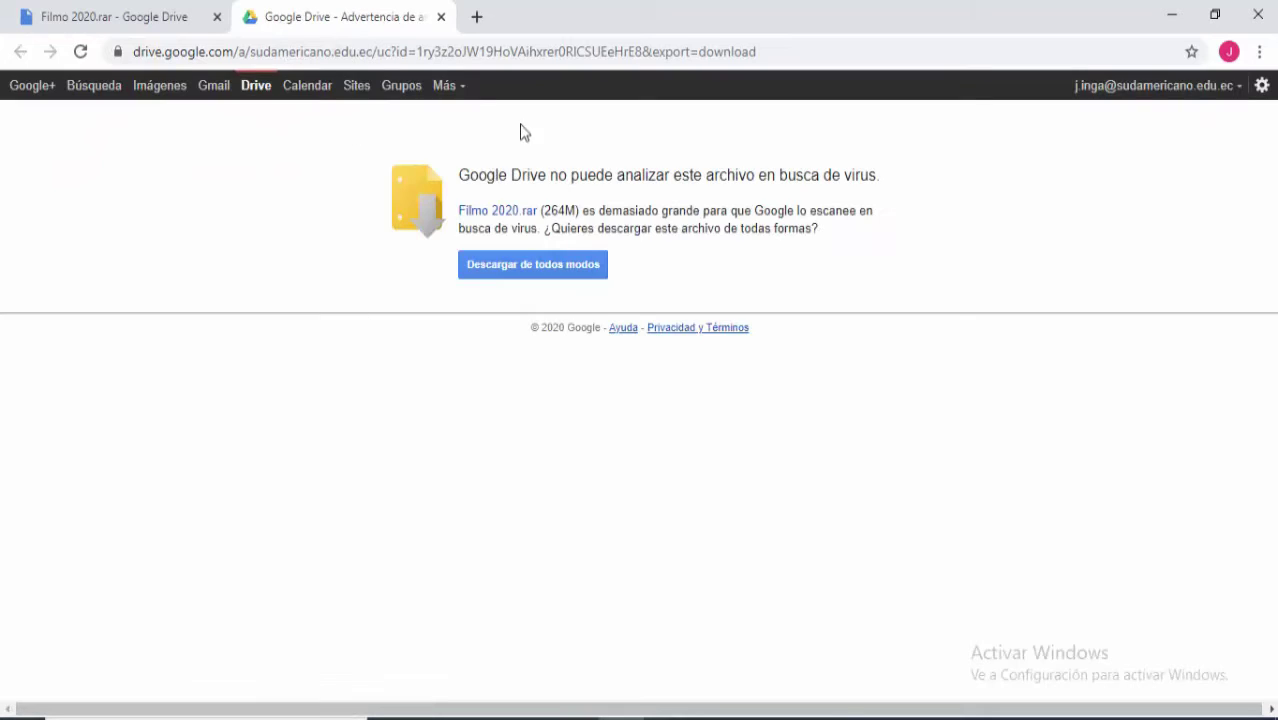
left_click(500, 274)
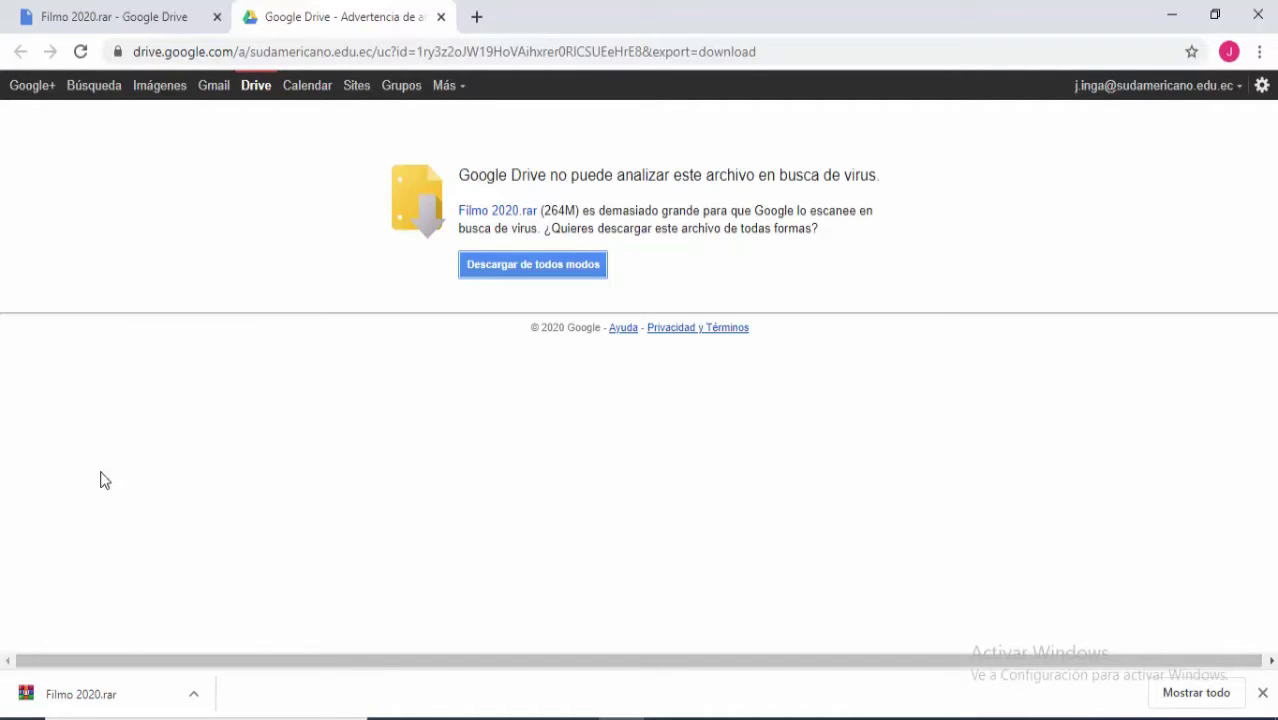
left_click(194, 696)
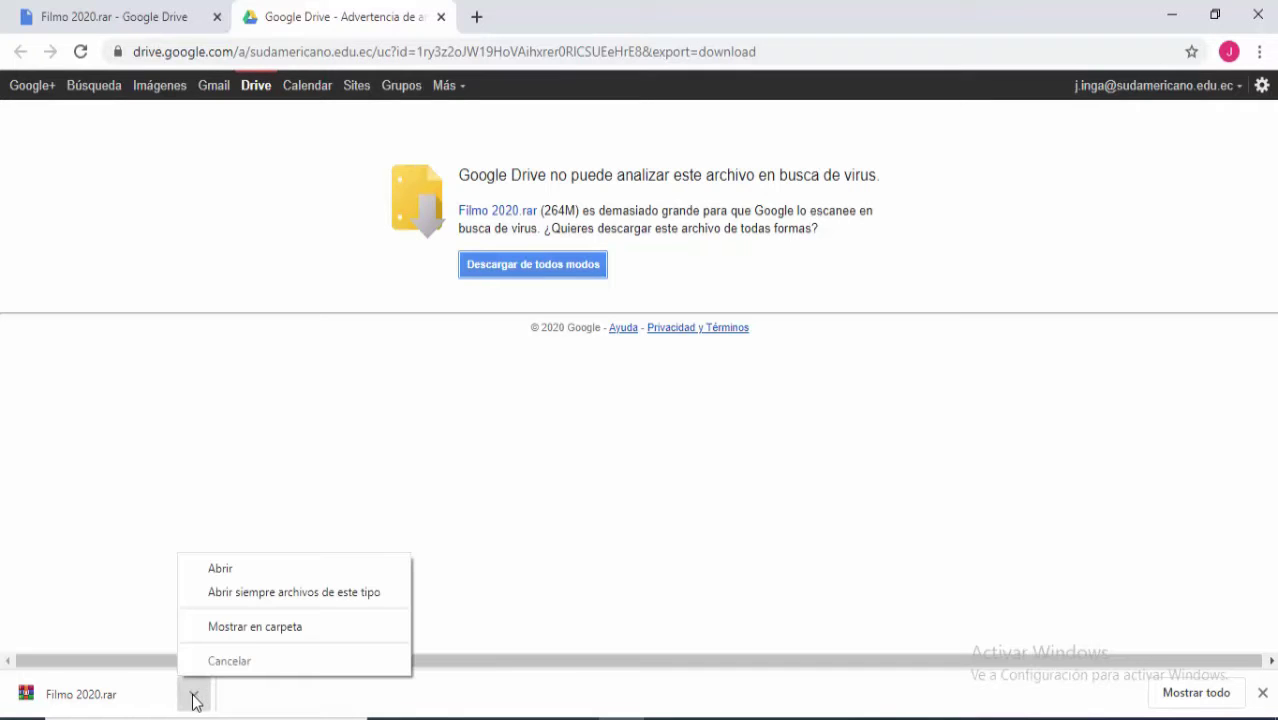
left_click(251, 627)
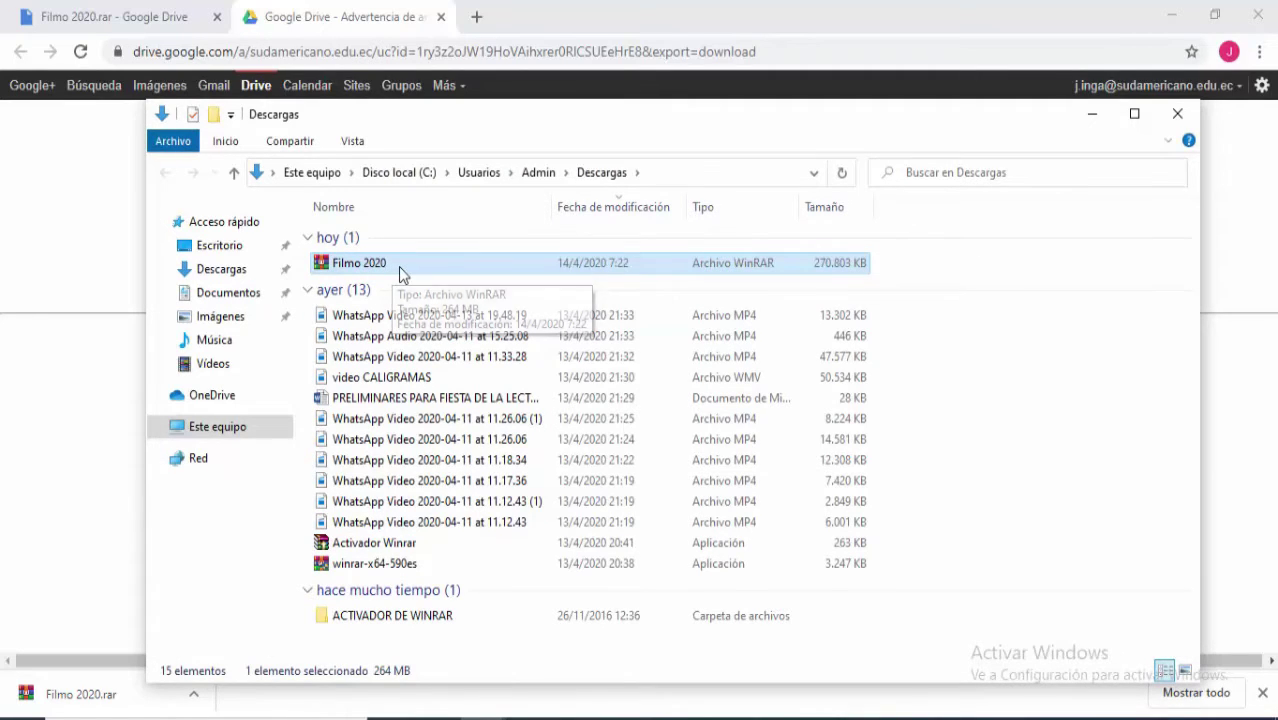
- Copy the Filmo 2020 archive from the Downloads folder to the desktop and place it beside the recycle bin
right_click(400, 270)
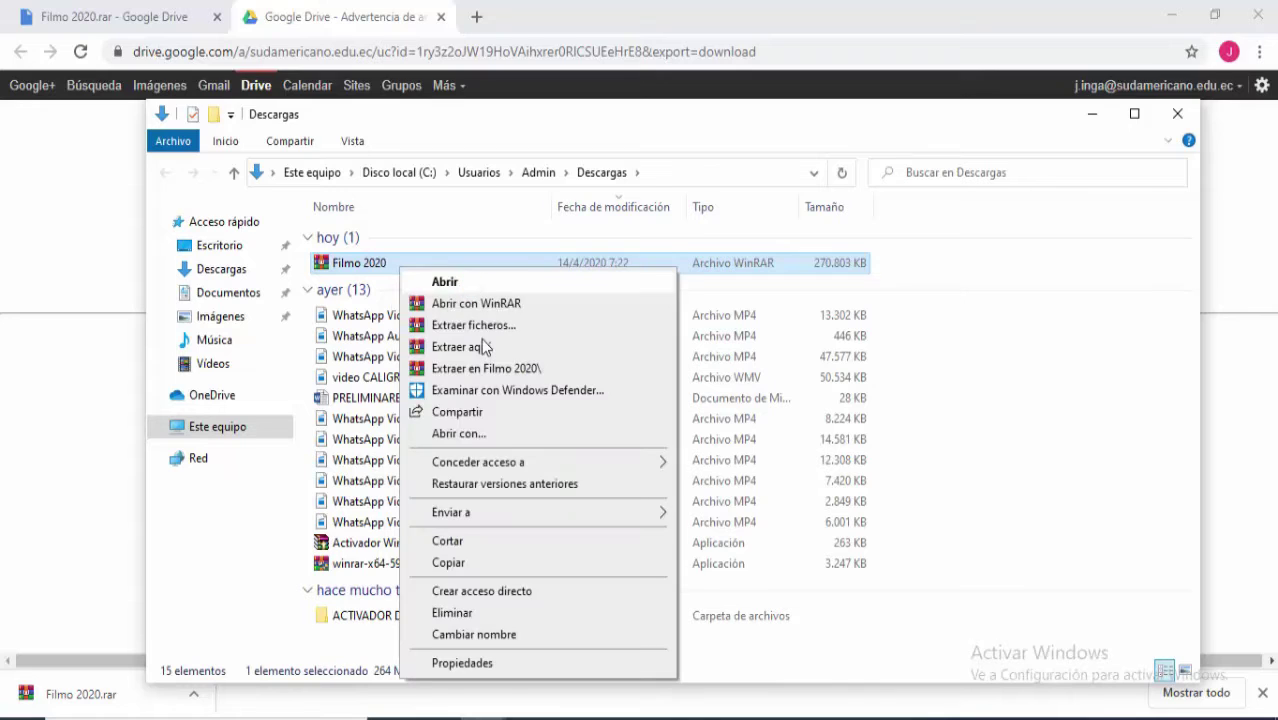
left_click(477, 563)
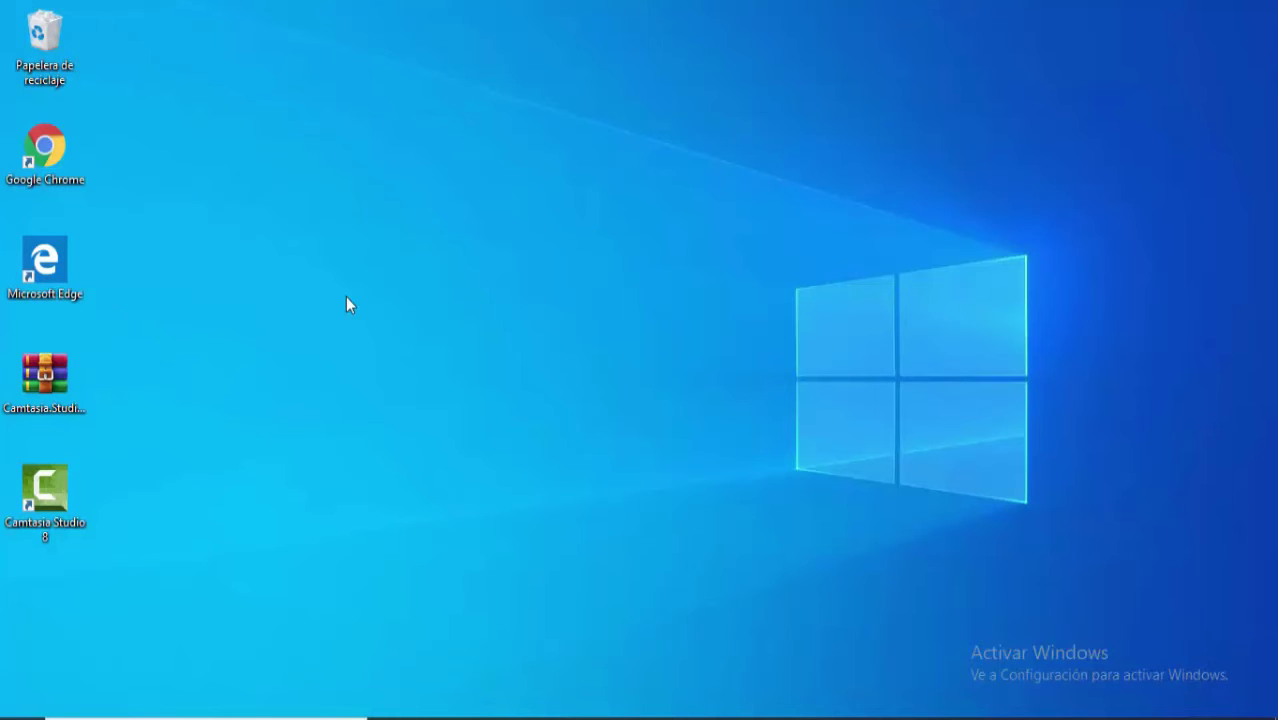
right_click(347, 299)
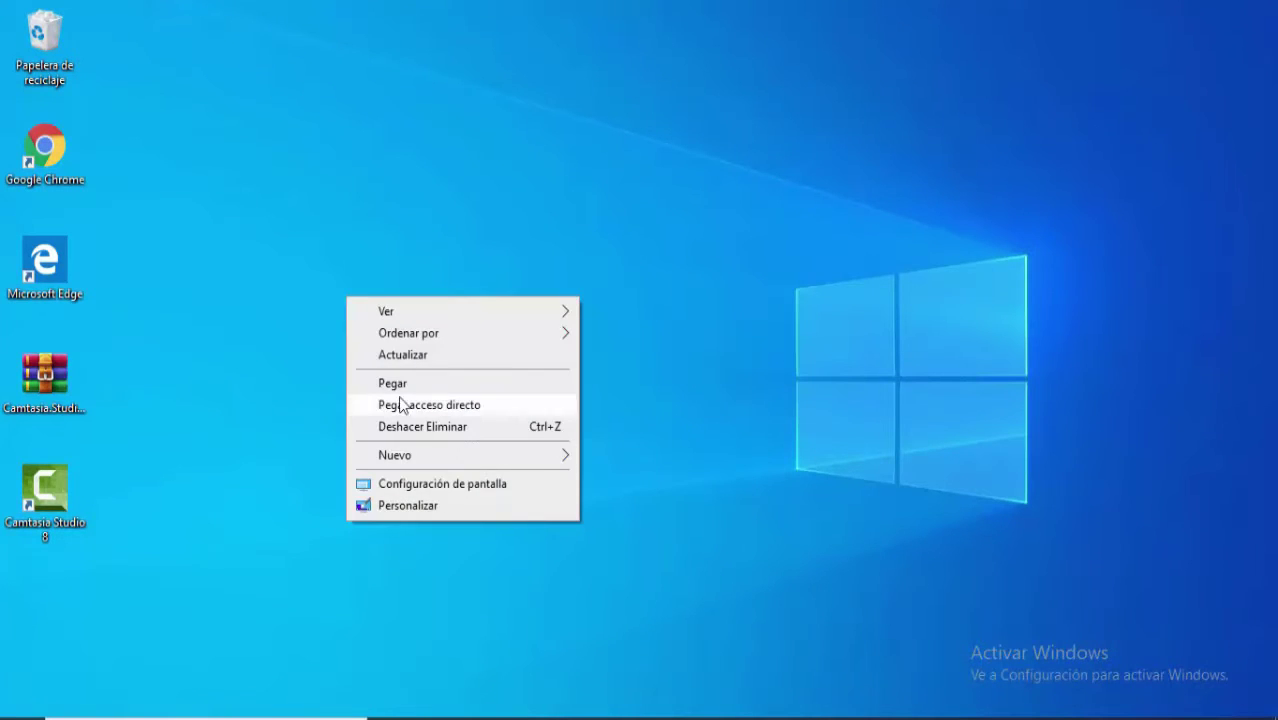
left_click(391, 384)
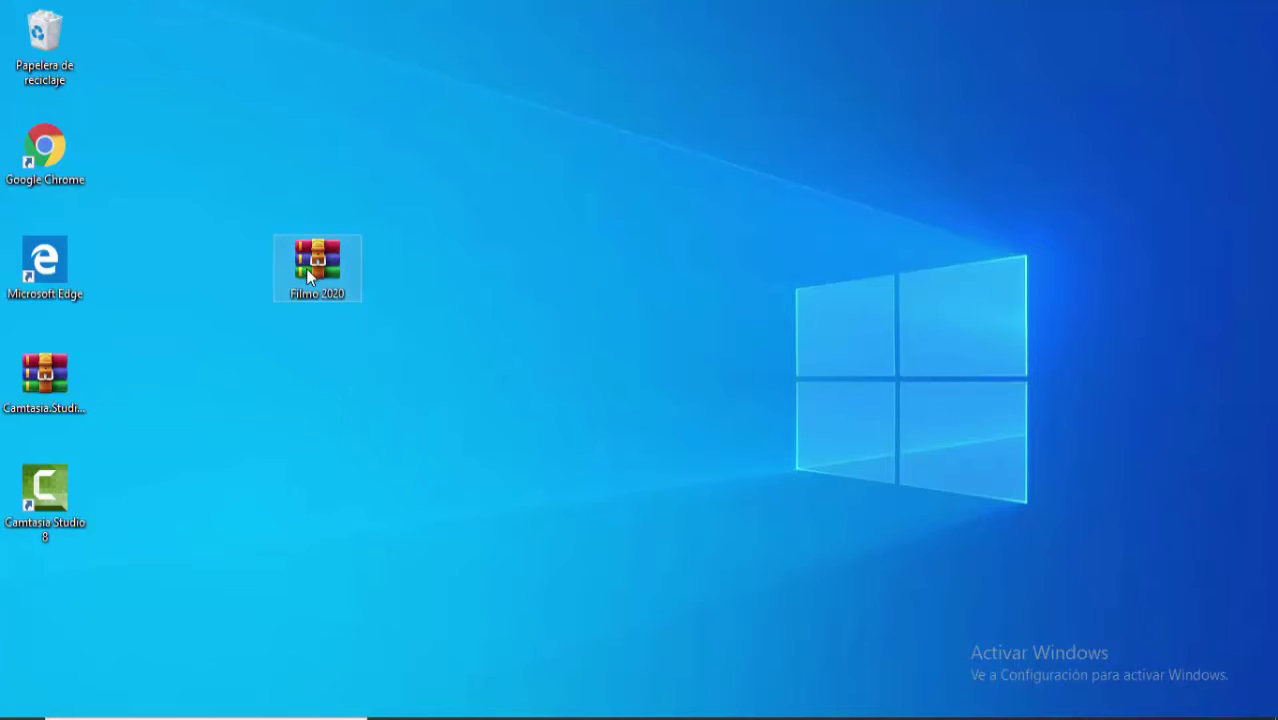
left_click_drag(306, 268, 113, 53)
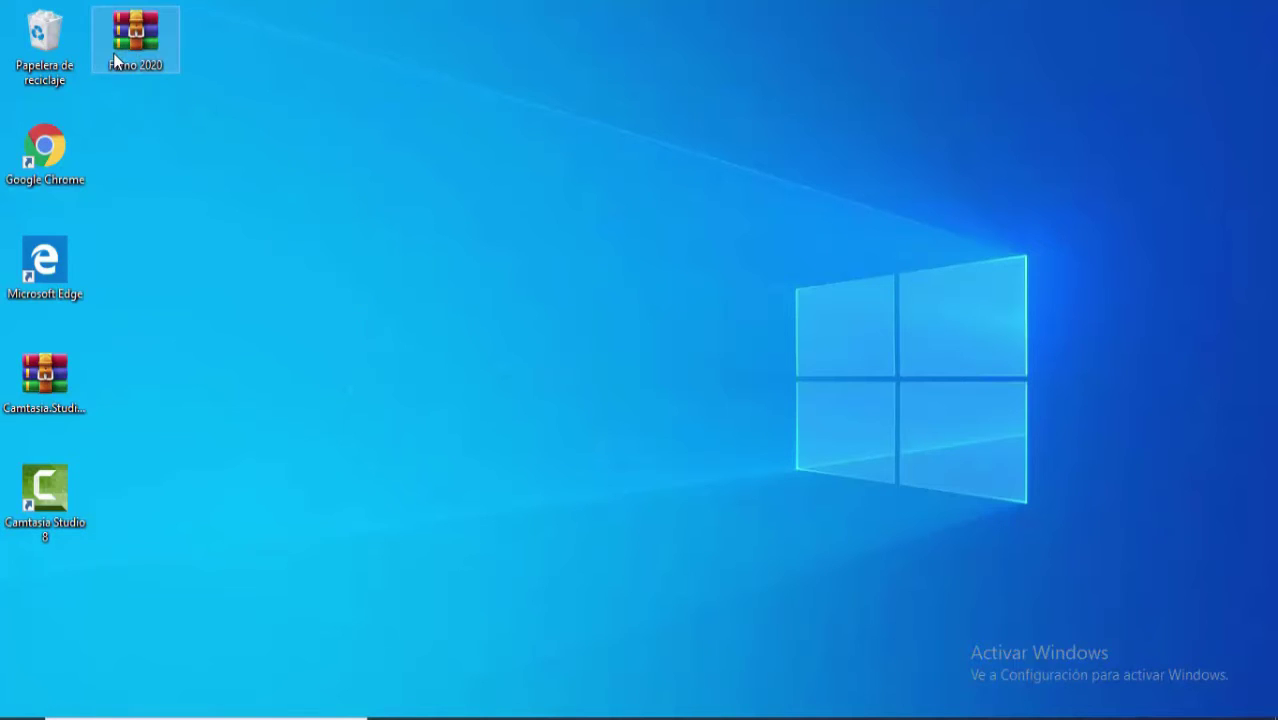
- Extract the Filmo 2020 archive on the desktop, then place the extracted folder below the archive and open it
right_click(113, 55)
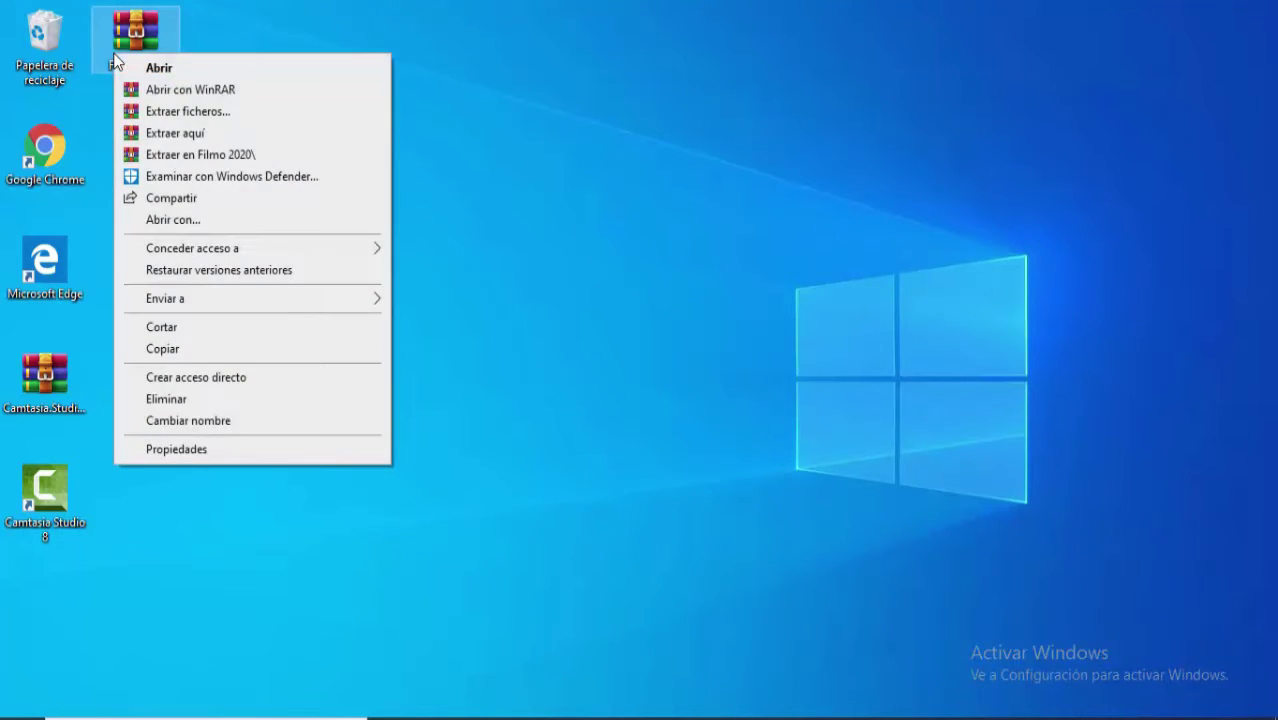
left_click(224, 133)
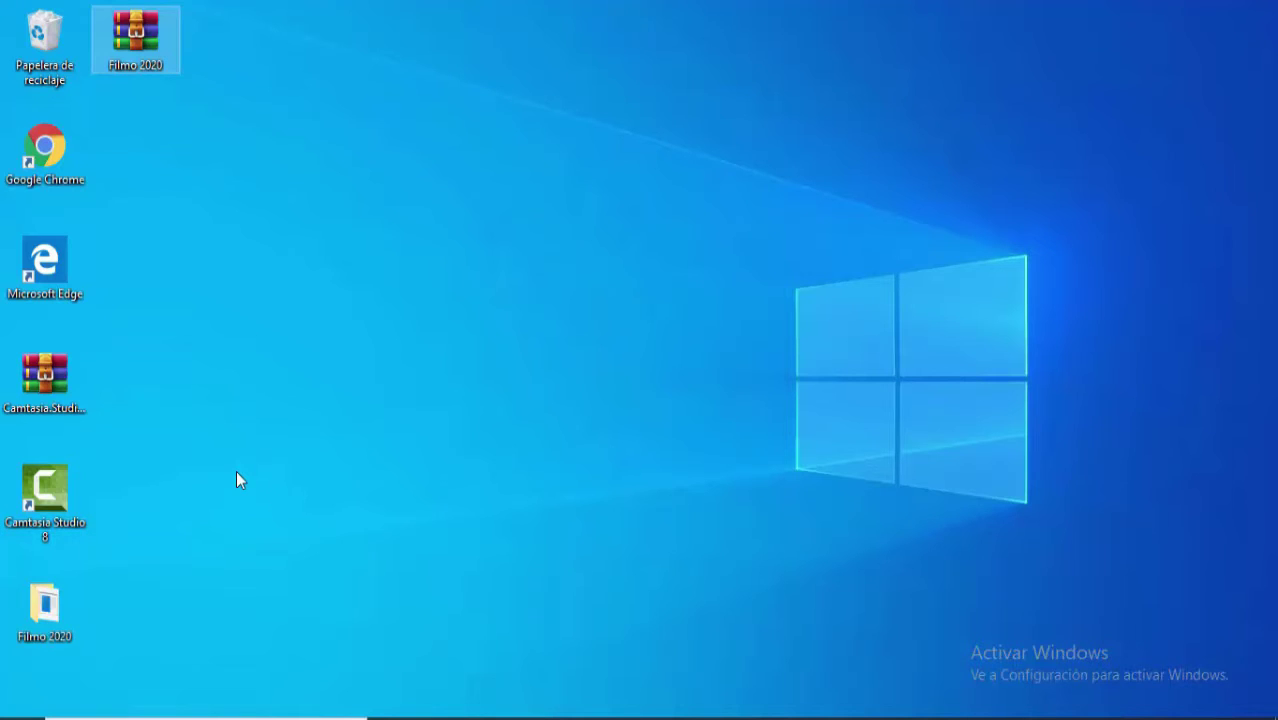
left_click(44, 605)
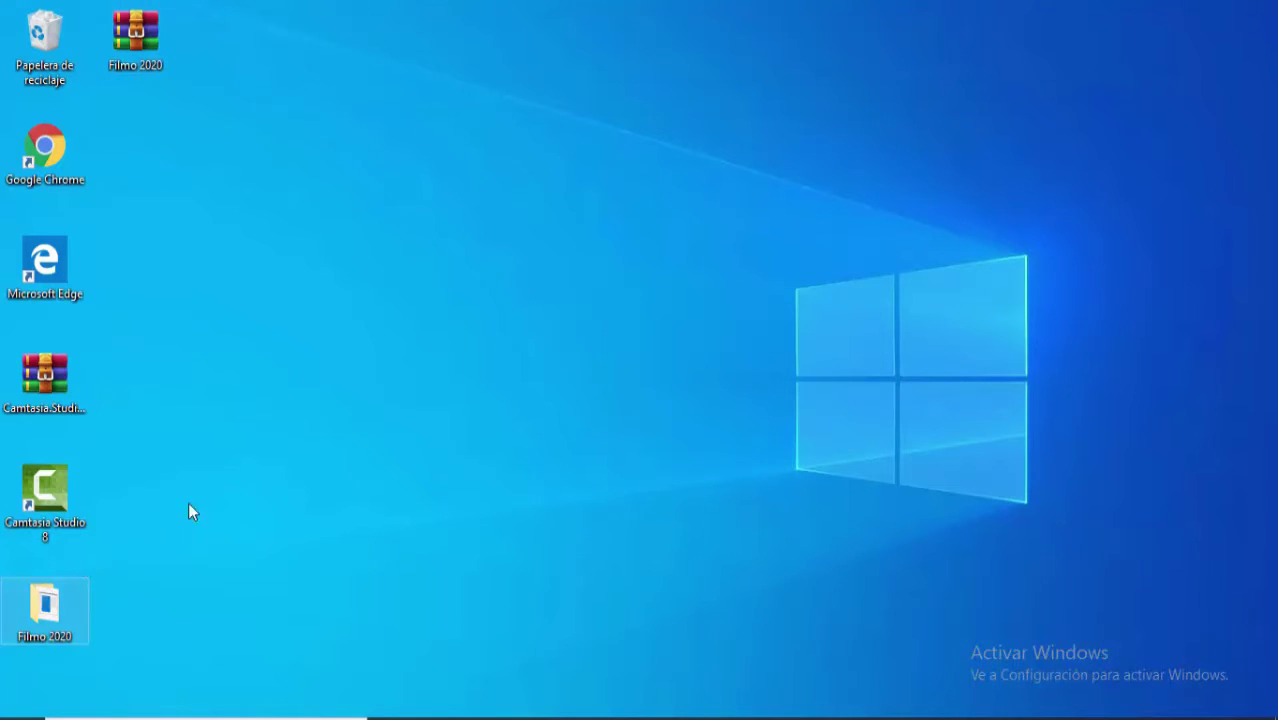
left_click_drag(44, 605, 149, 156)
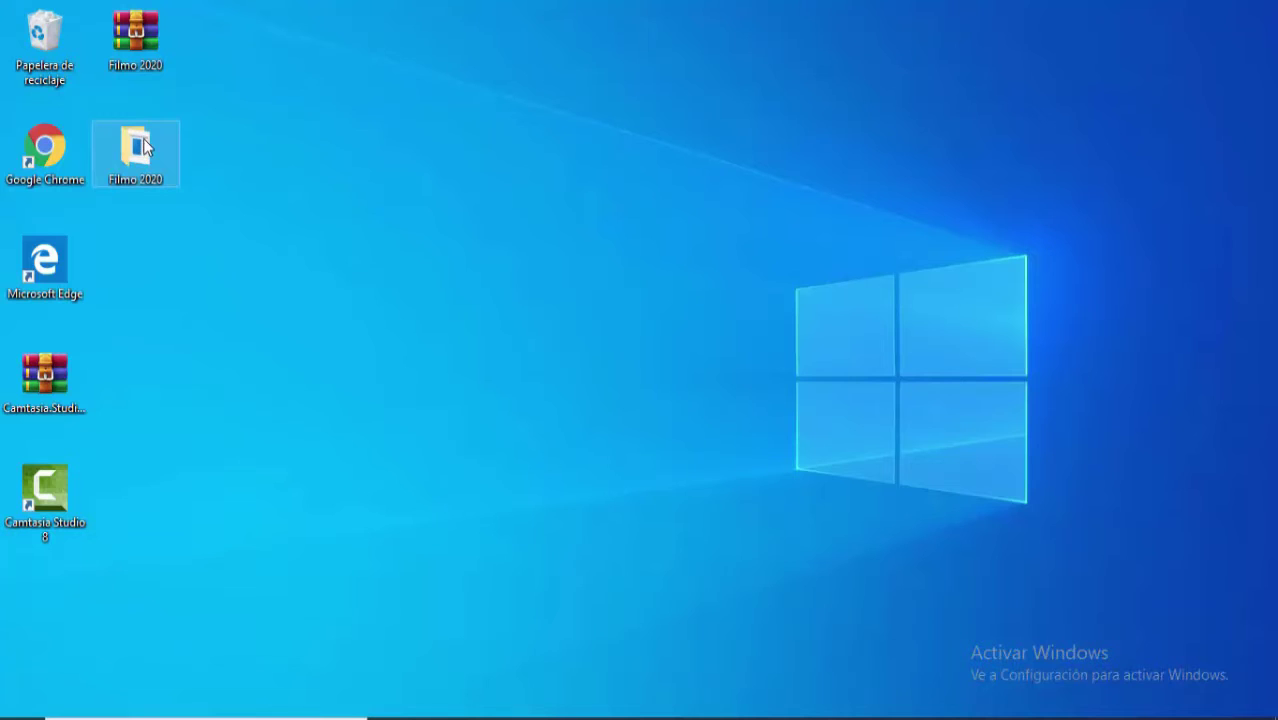
double_click(144, 148)
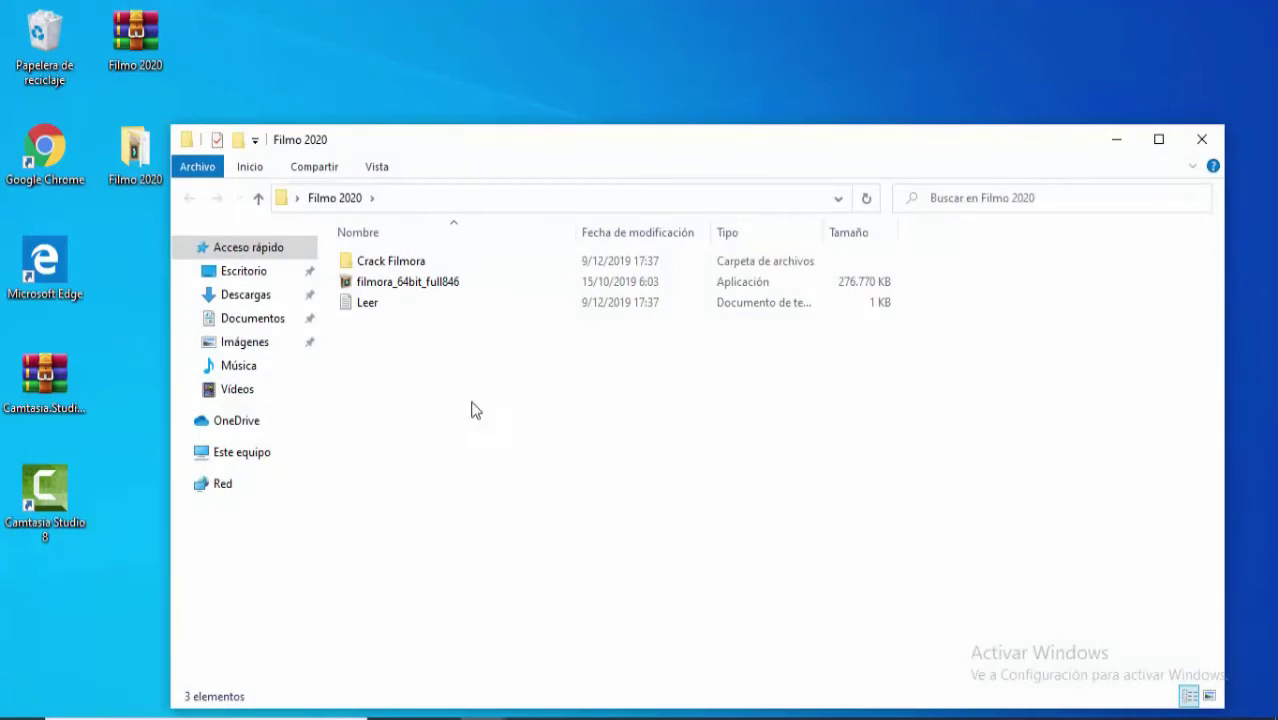
- Launch the filmora_64bit_full846 installer and accept Español as the installation language
left_click(405, 284)
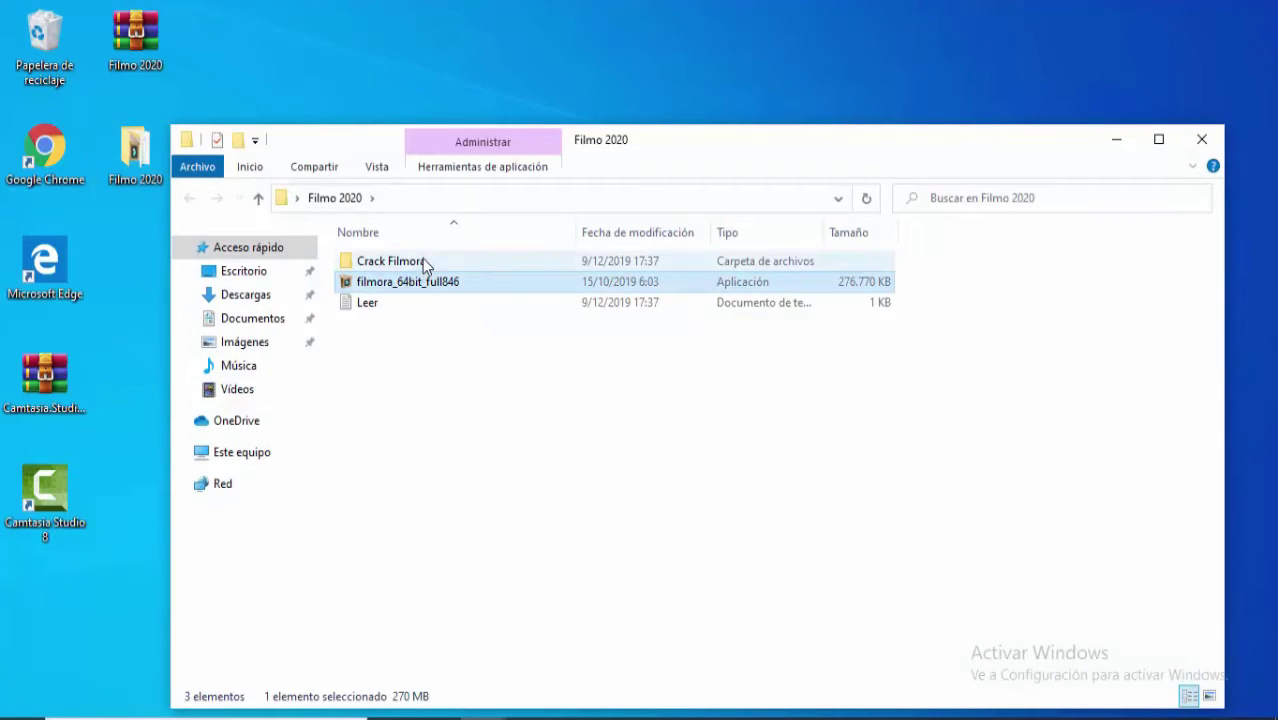
left_click(428, 261)
left_click(414, 287)
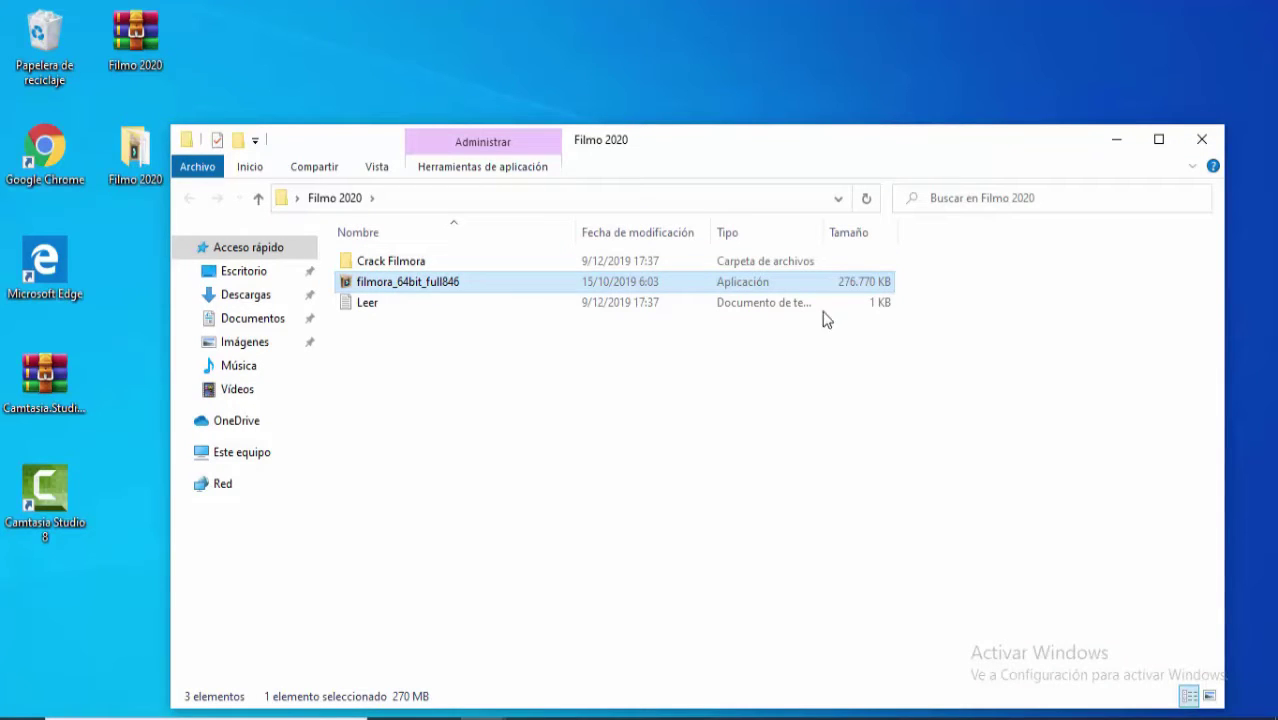
right_click(483, 285)
left_click(574, 255)
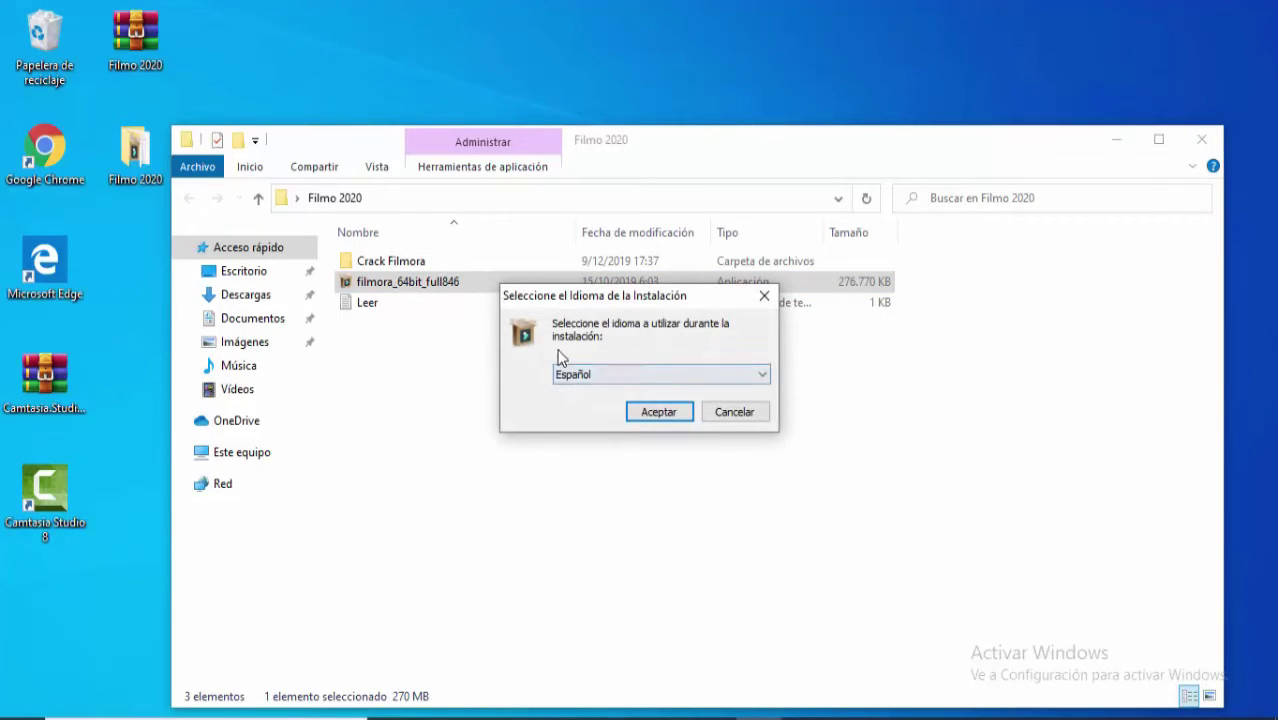
left_click(659, 413)
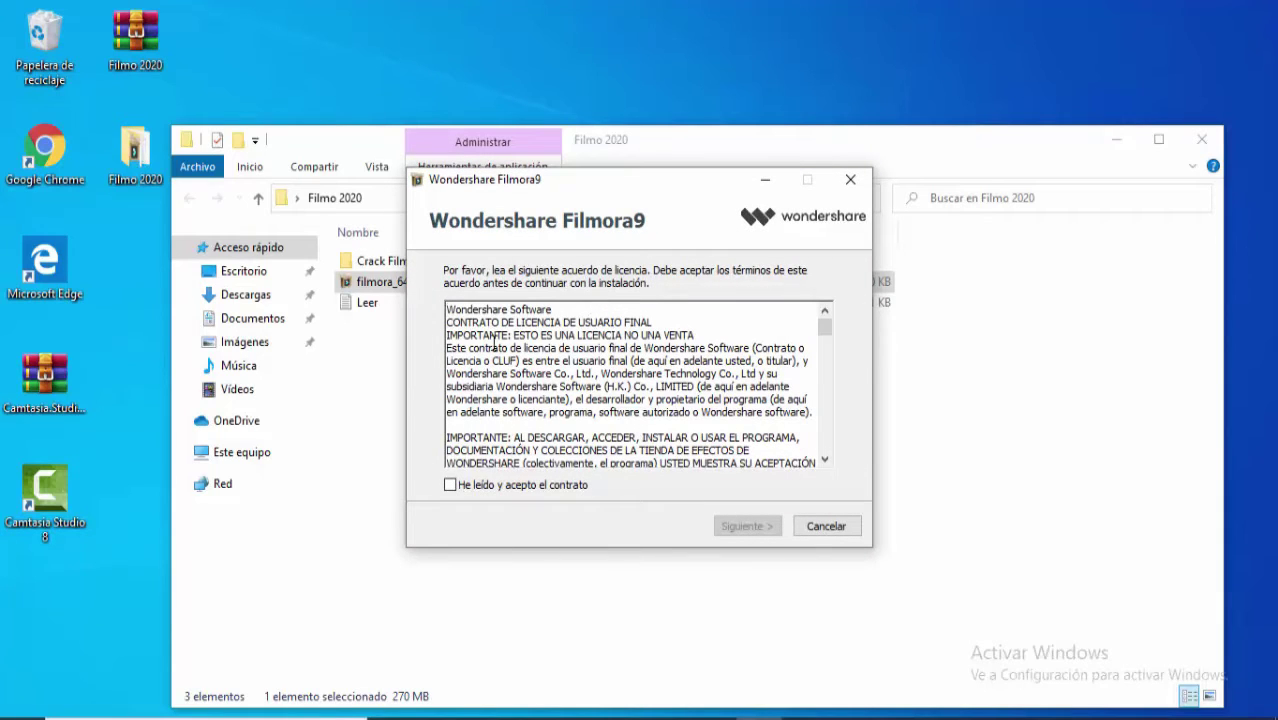
- Accept the licence agreement and install Filmora9 in C:\Program Files\Wondershare\Filmora9
left_click(450, 486)
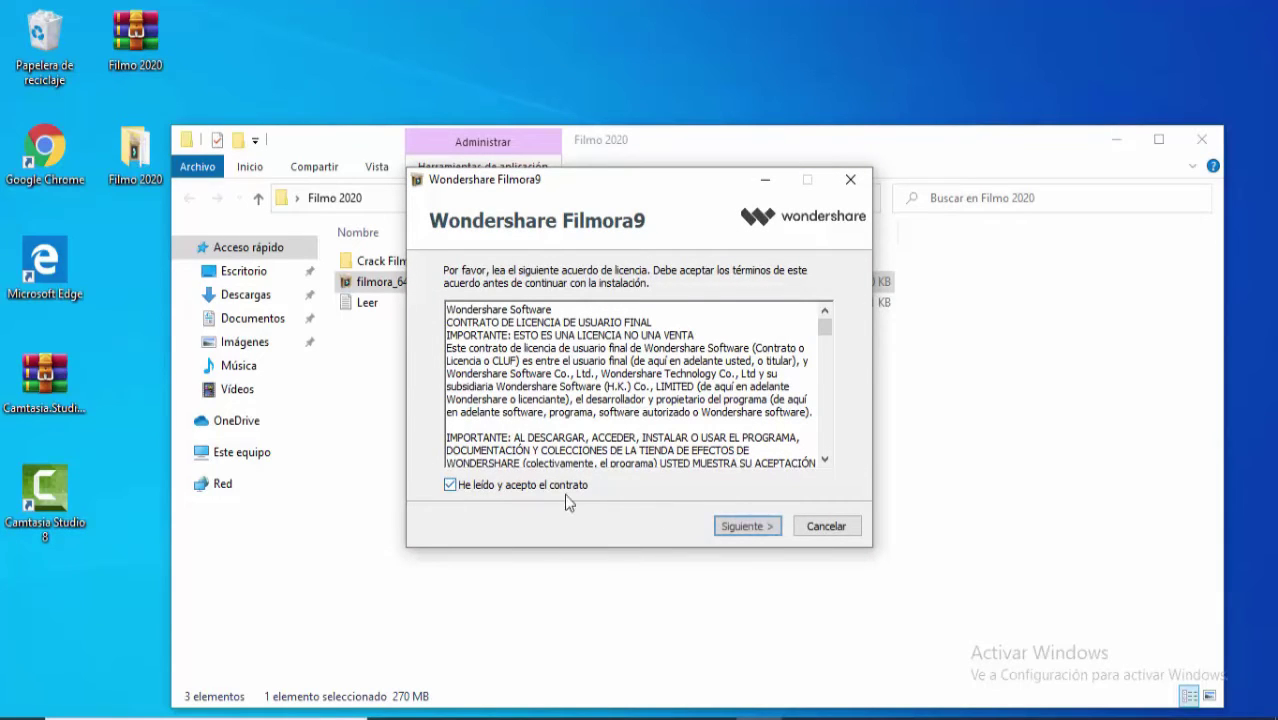
left_click(757, 527)
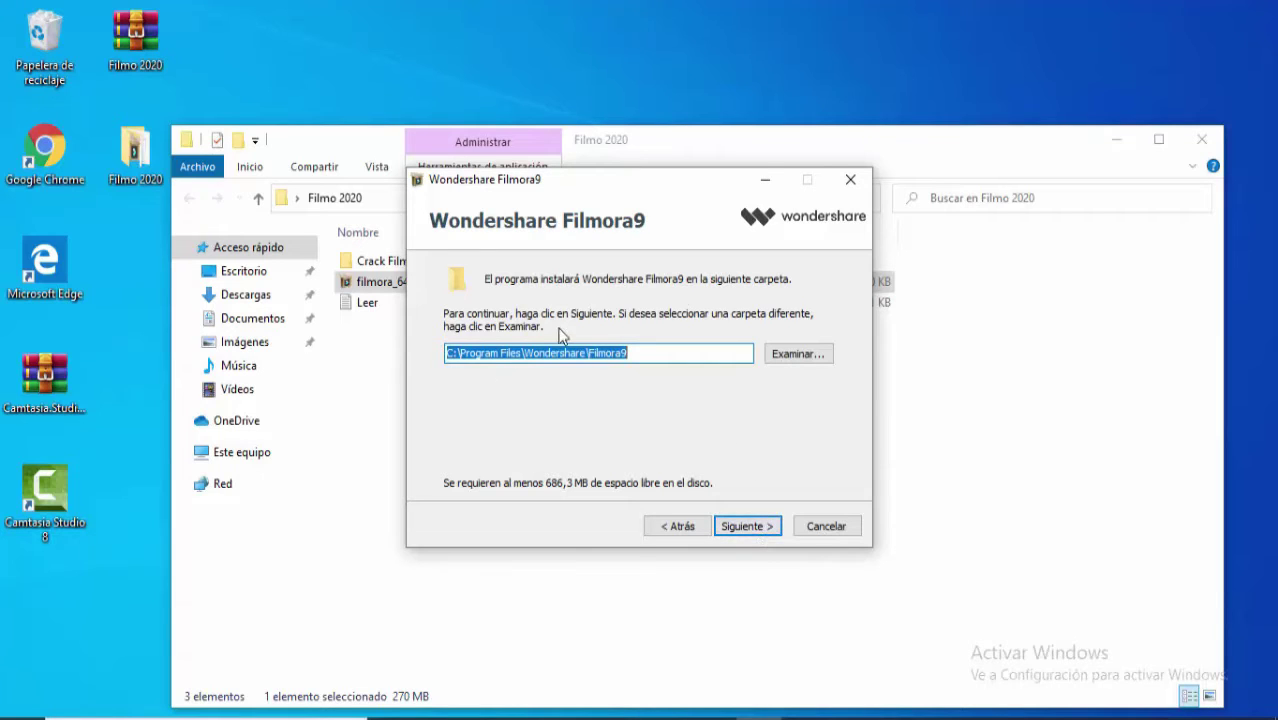
left_click(752, 528)
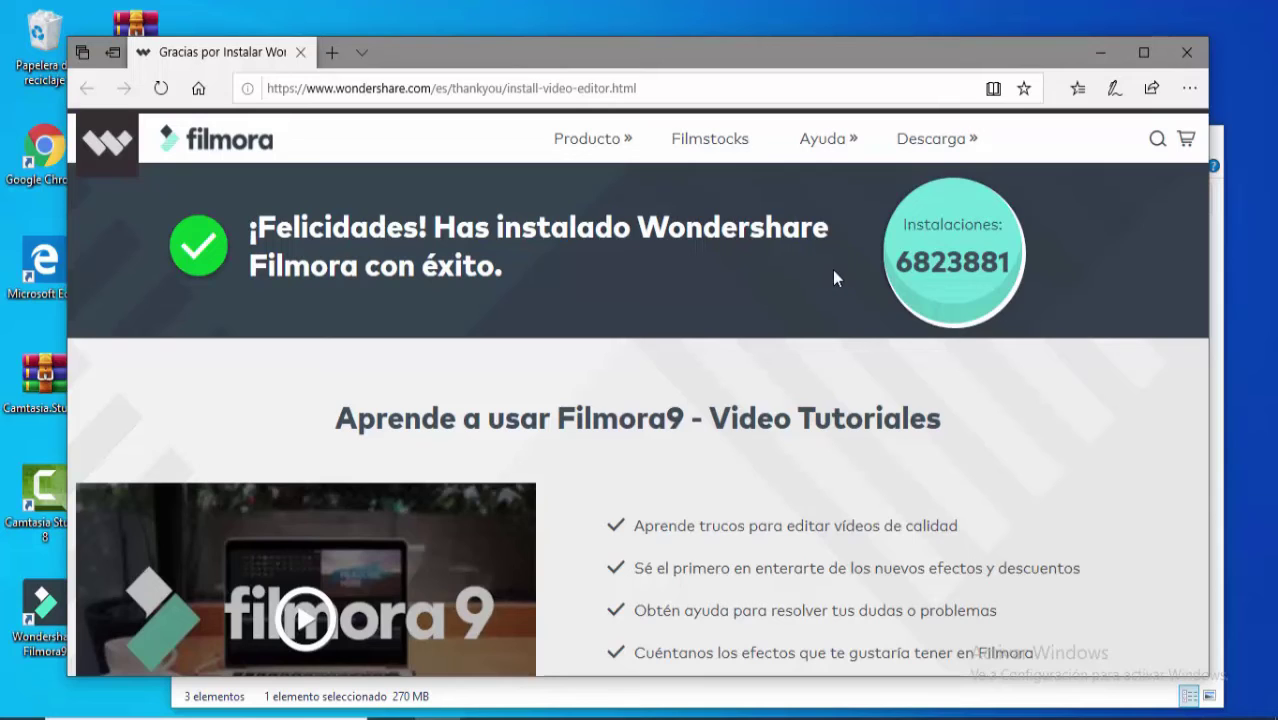
- Finish the Filmora9 setup without joining the user experience program, closing the thank-you page and the Filmora9 start window
left_click(1186, 54)
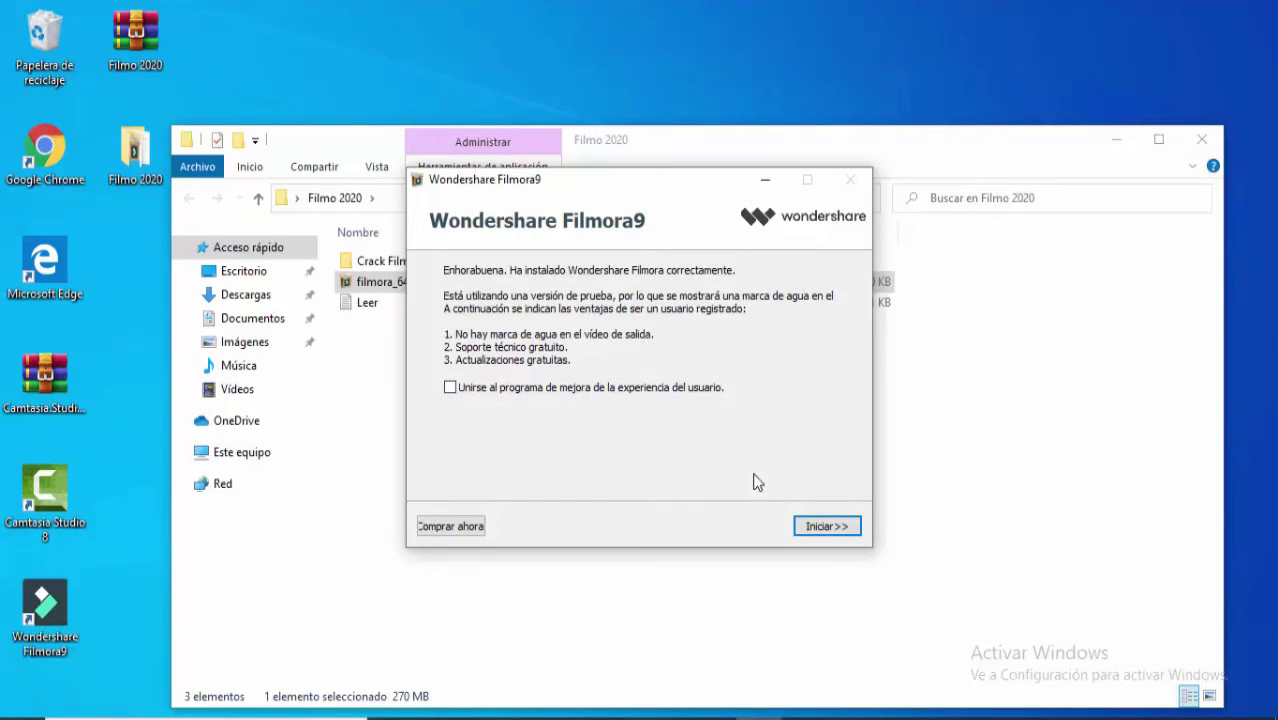
left_click(817, 527)
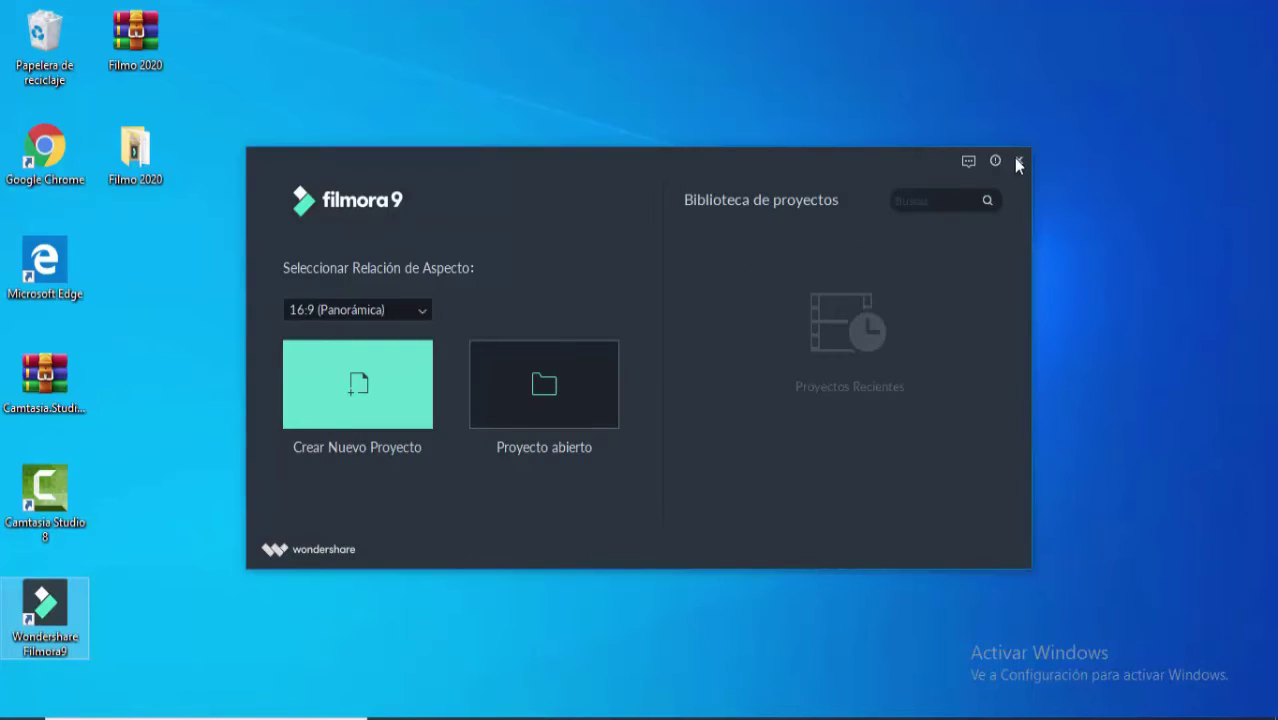
left_click(1018, 162)
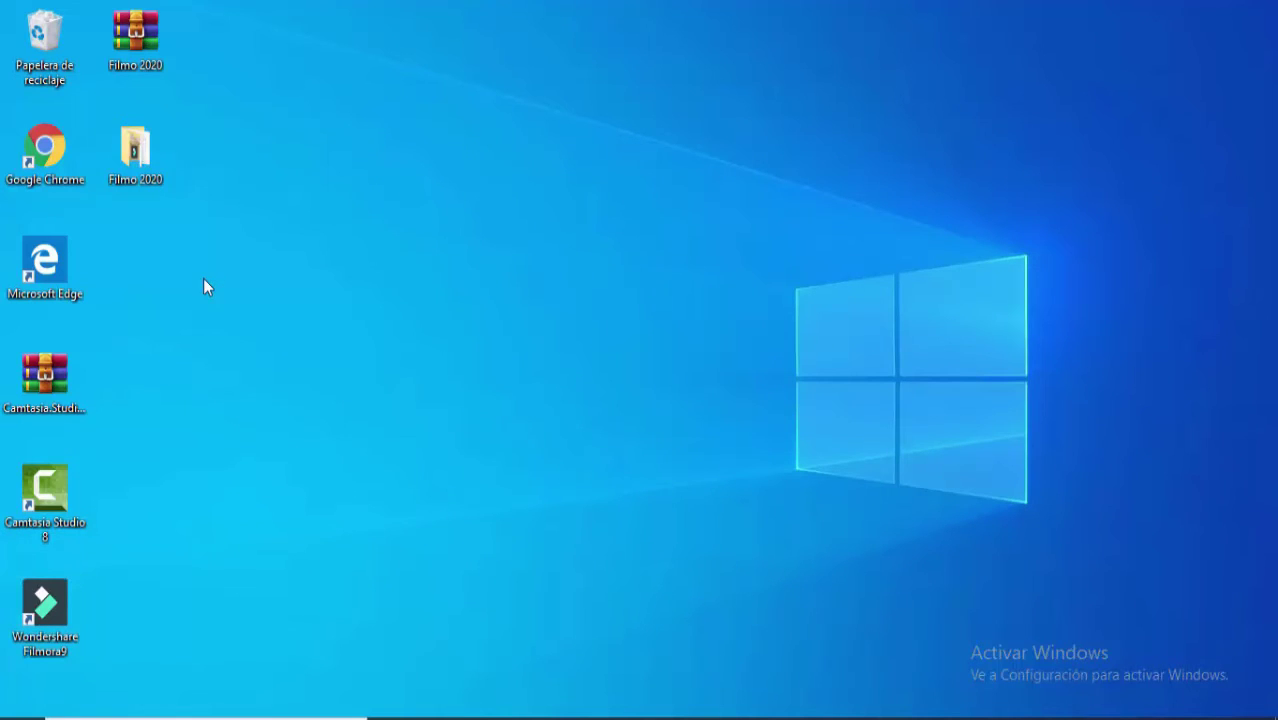
- Copy PYG64.dll and winmm.dll from the Crack Filmora folder inside Filmo 2020 and minimize the folder window
double_click(127, 152)
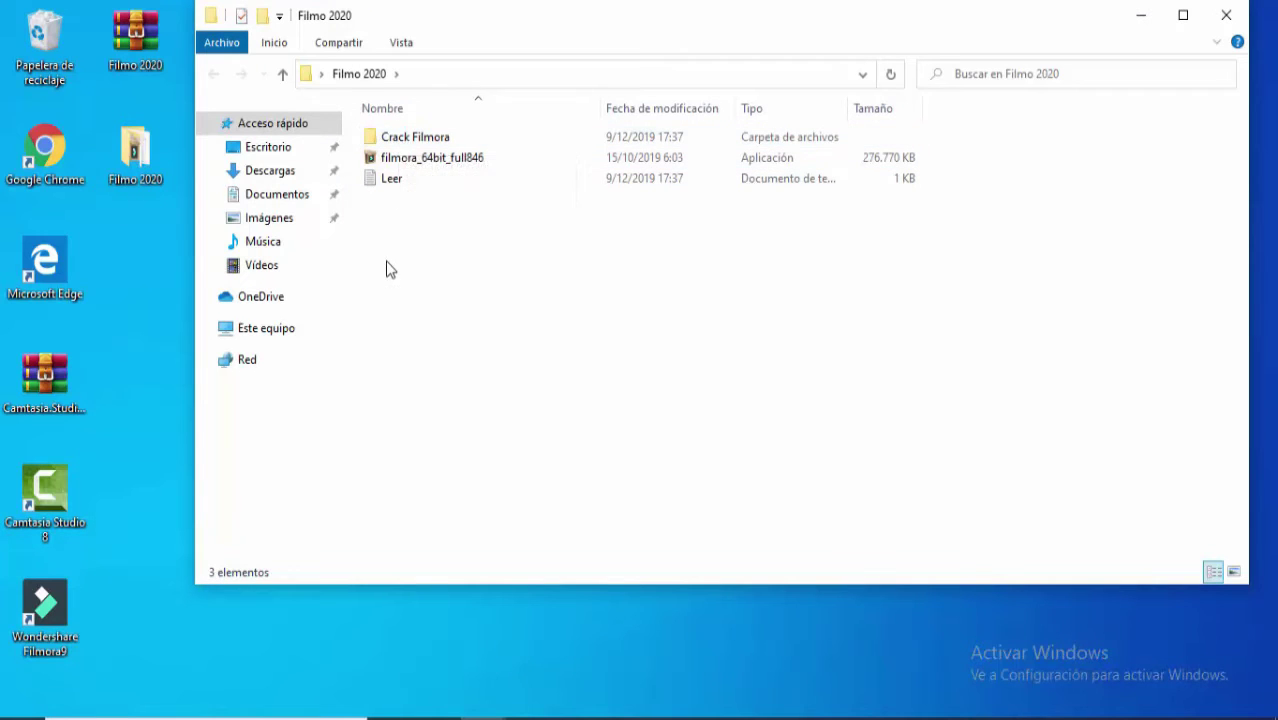
double_click(392, 146)
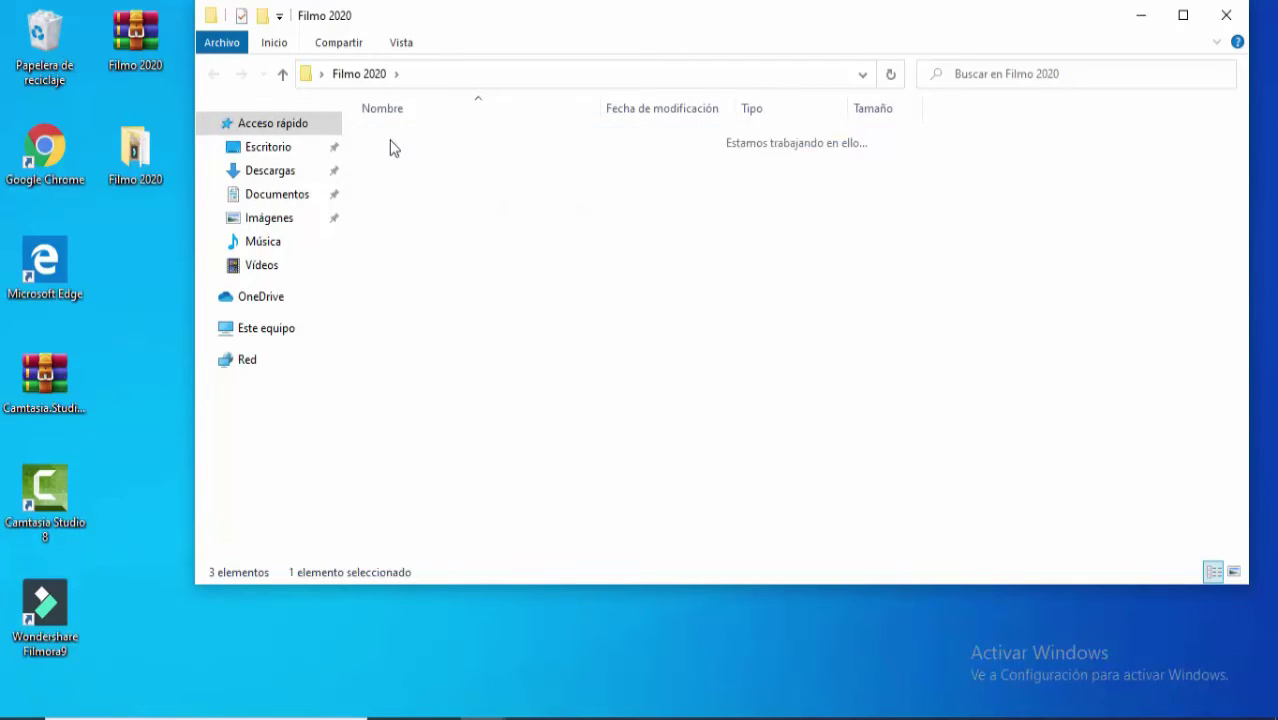
left_click_drag(428, 192, 389, 135)
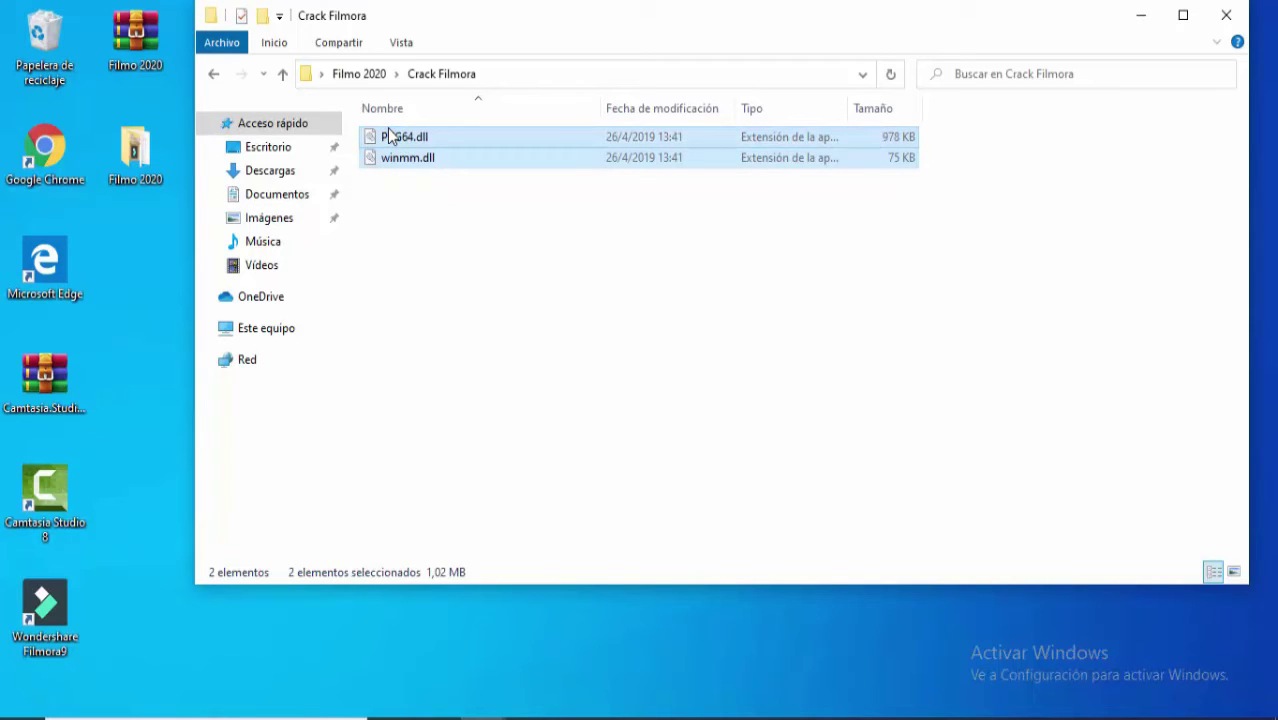
right_click(399, 142)
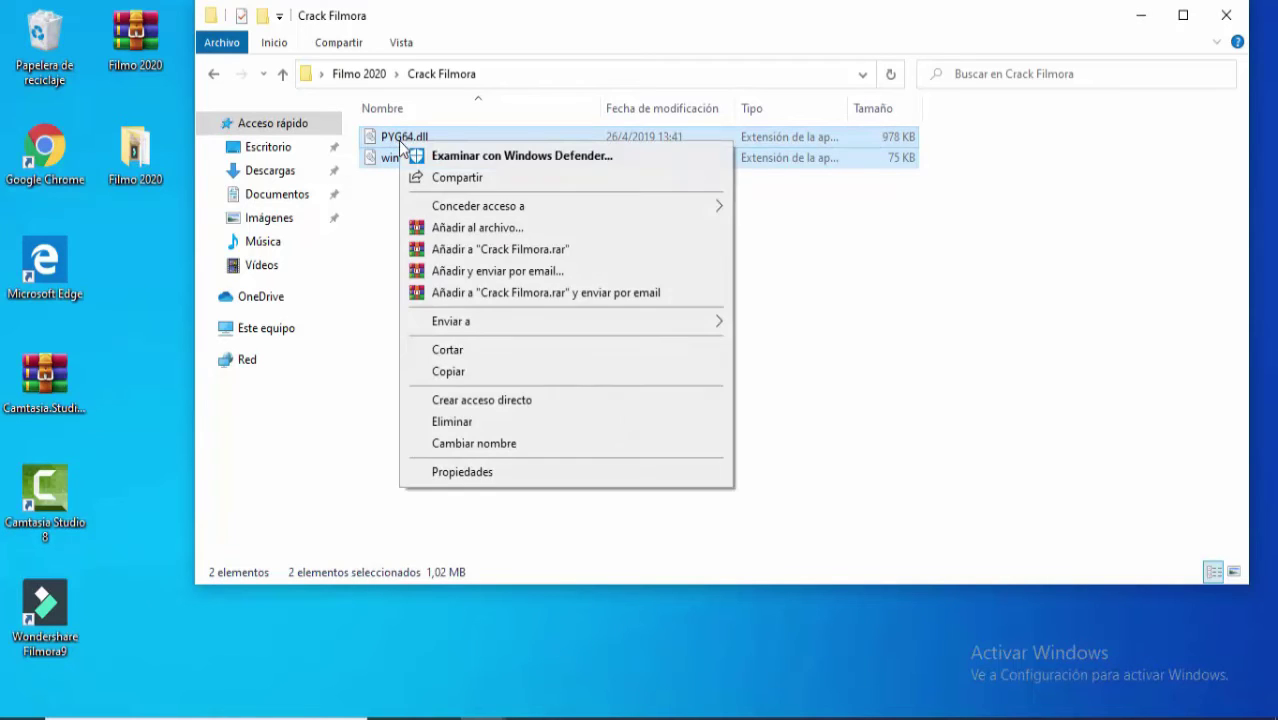
left_click(466, 373)
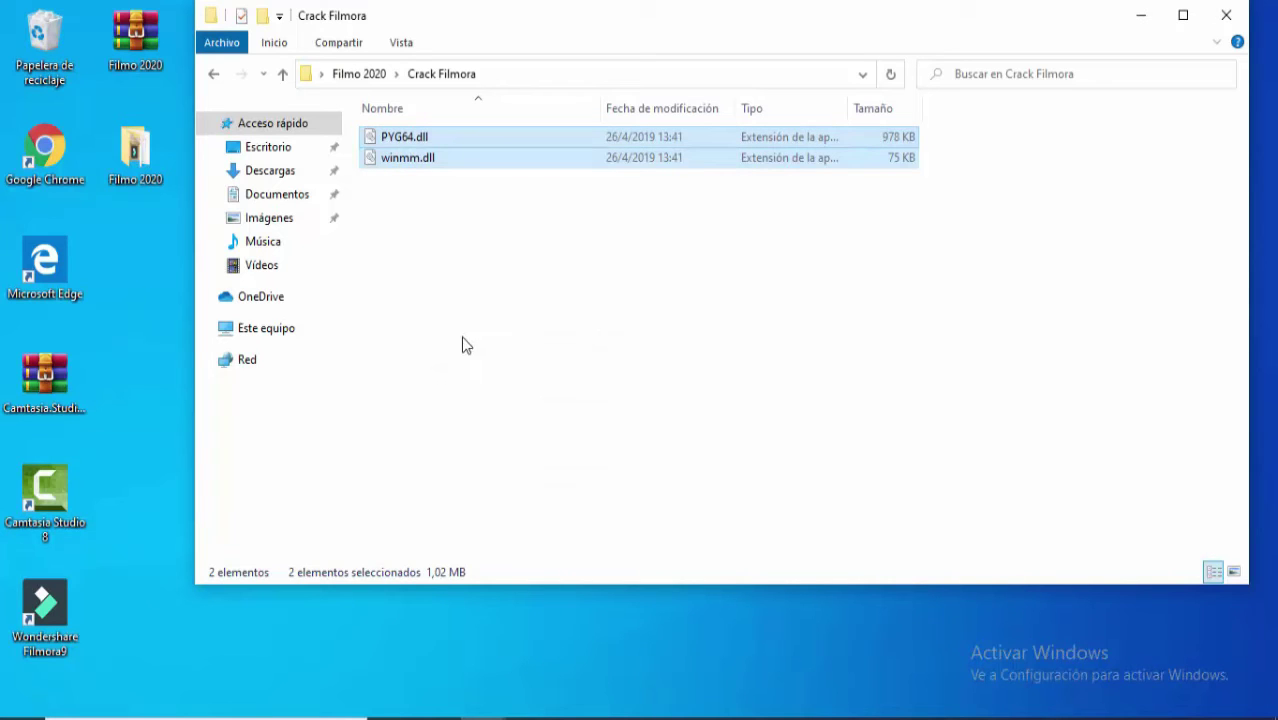
left_click(463, 338)
left_click(1139, 15)
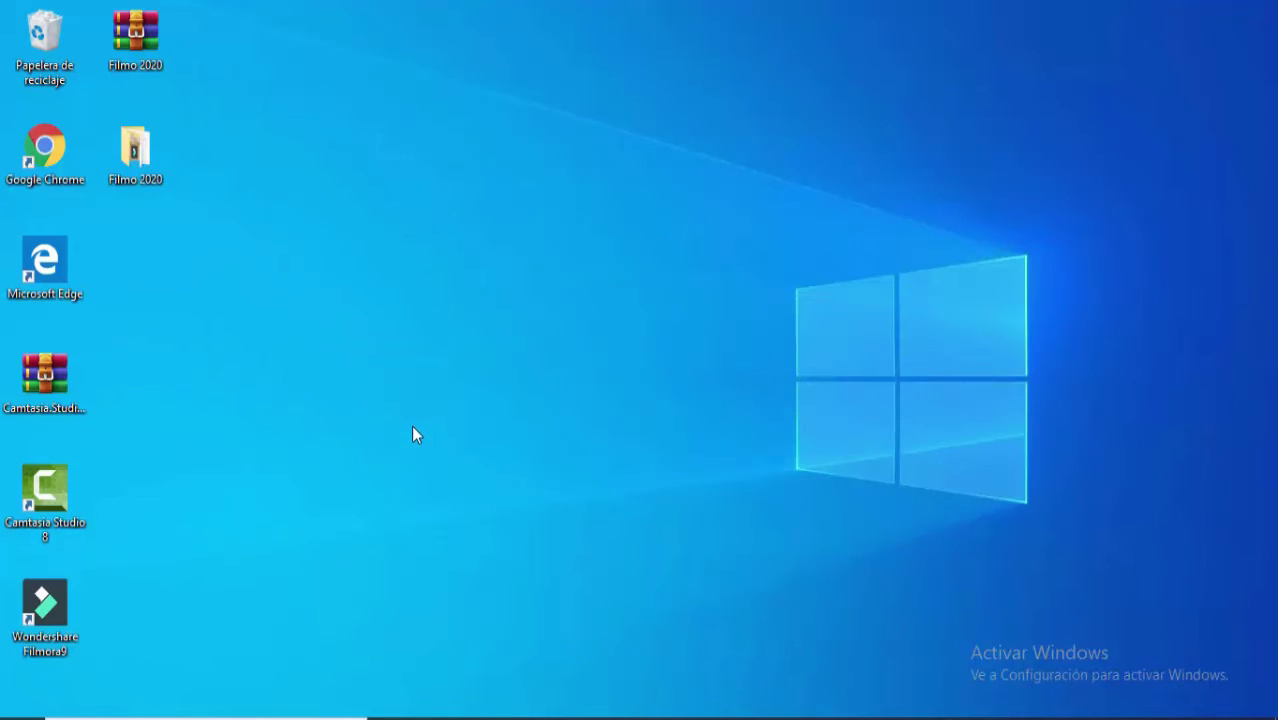
- Open the file location of the Wondershare Filmora9 shortcut and paste the two copied DLL files there
right_click(55, 623)
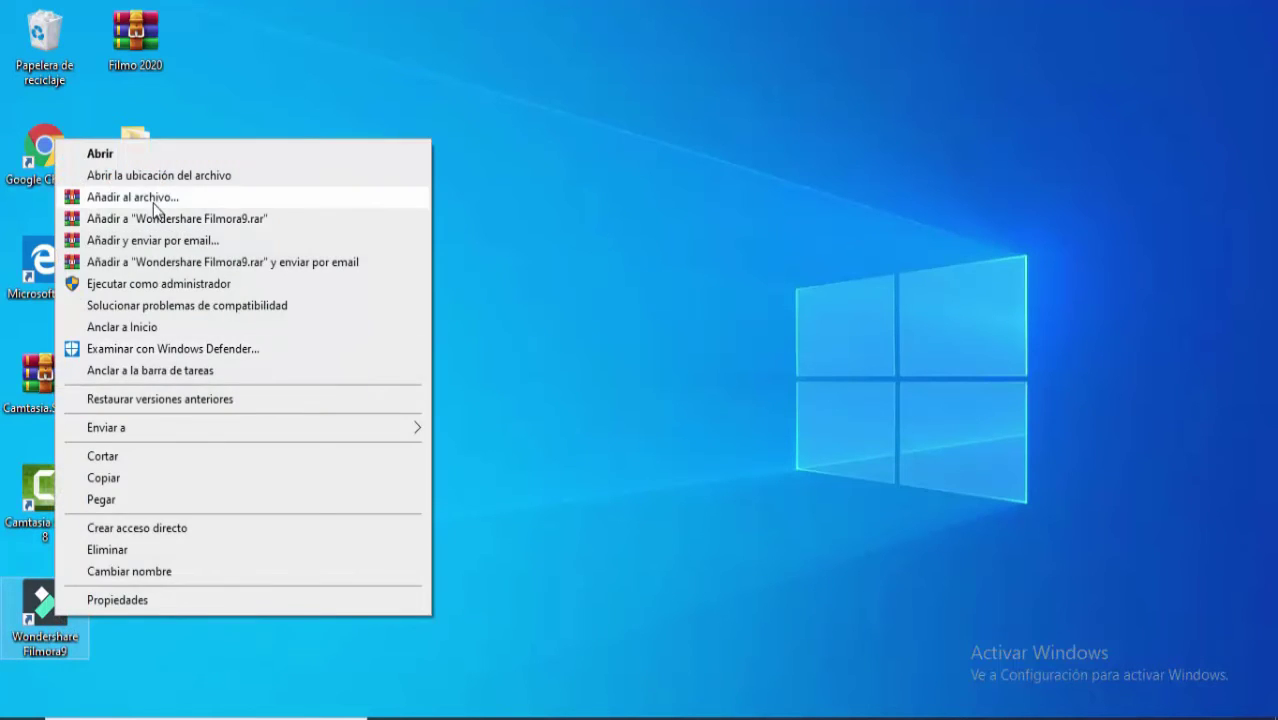
left_click(132, 174)
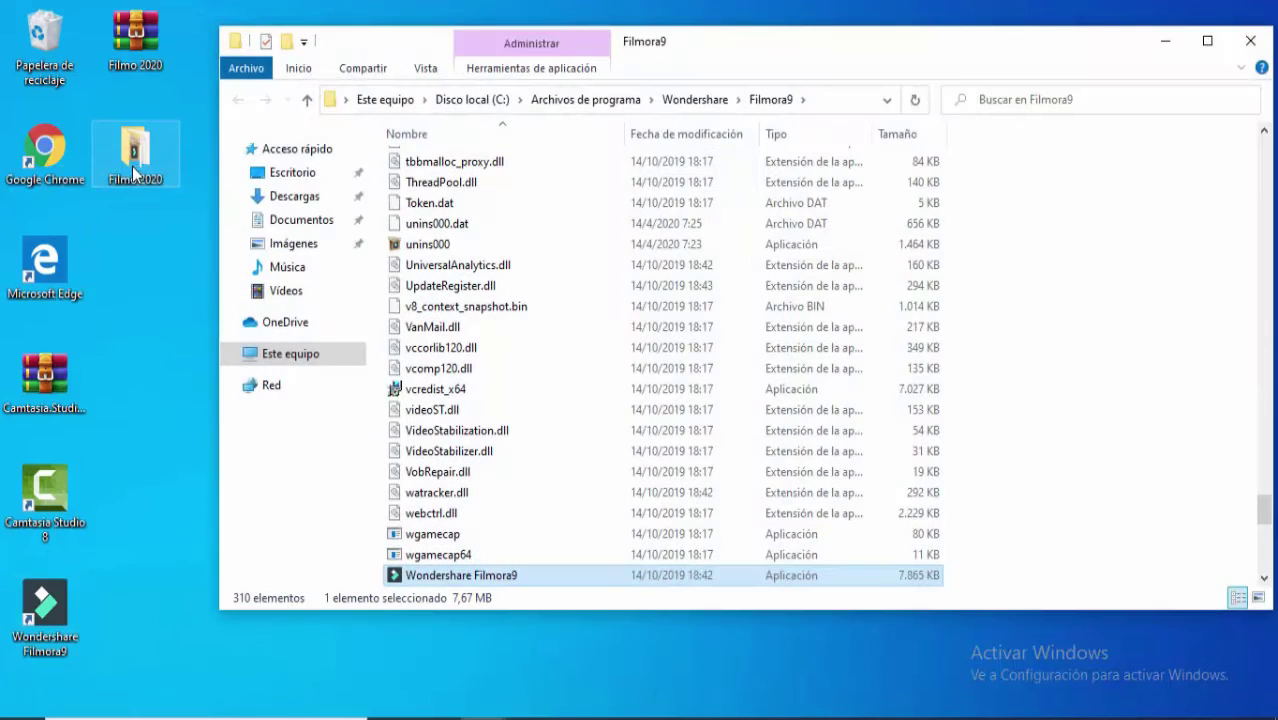
left_click(1078, 310)
right_click(1043, 268)
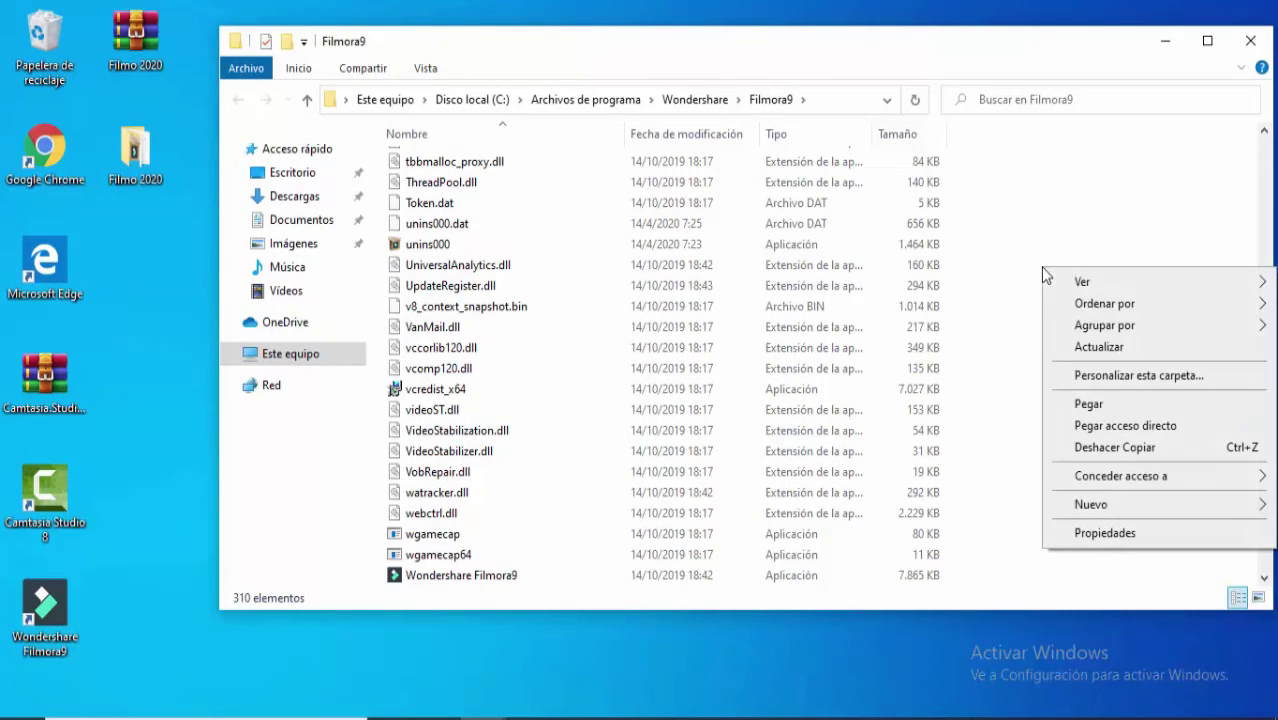
left_click(1097, 410)
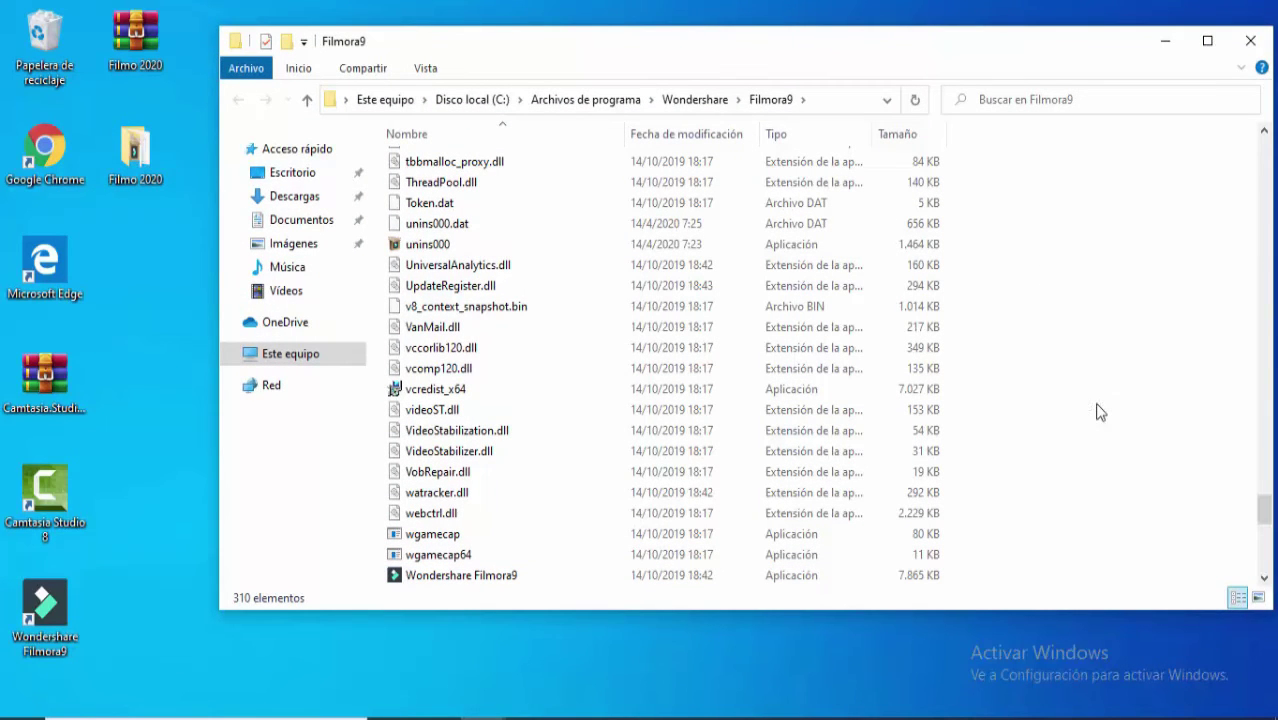
scroll(1100, 410, "up", 10)
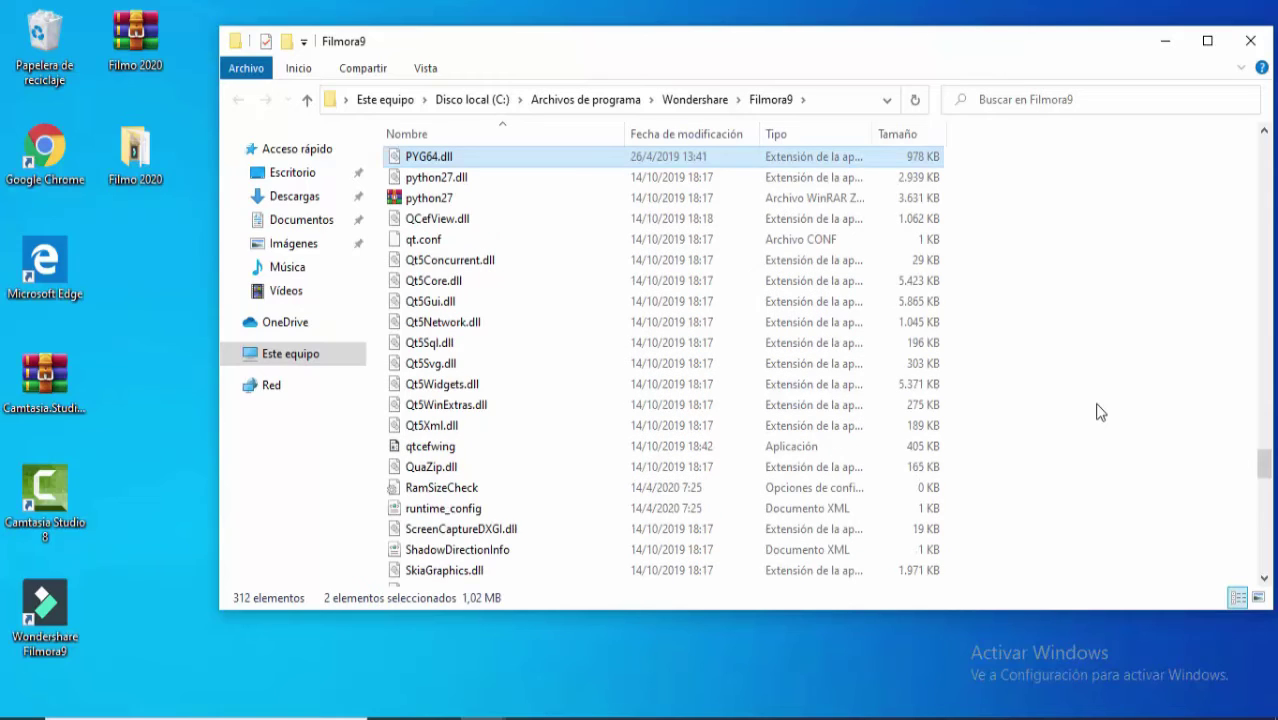
- Close the installation folder window and create a new project in Wondershare Filmora9 with the 16:9 (Panorámica) aspect ratio
left_click(1106, 296)
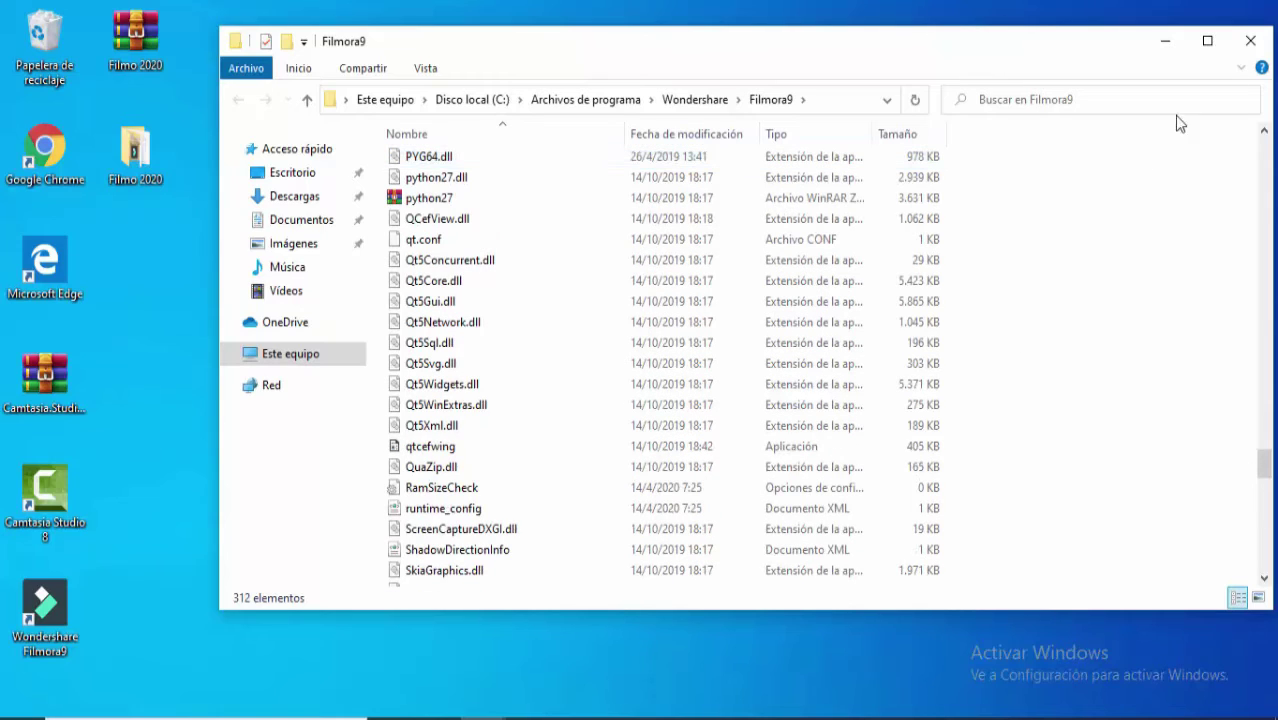
left_click(1248, 41)
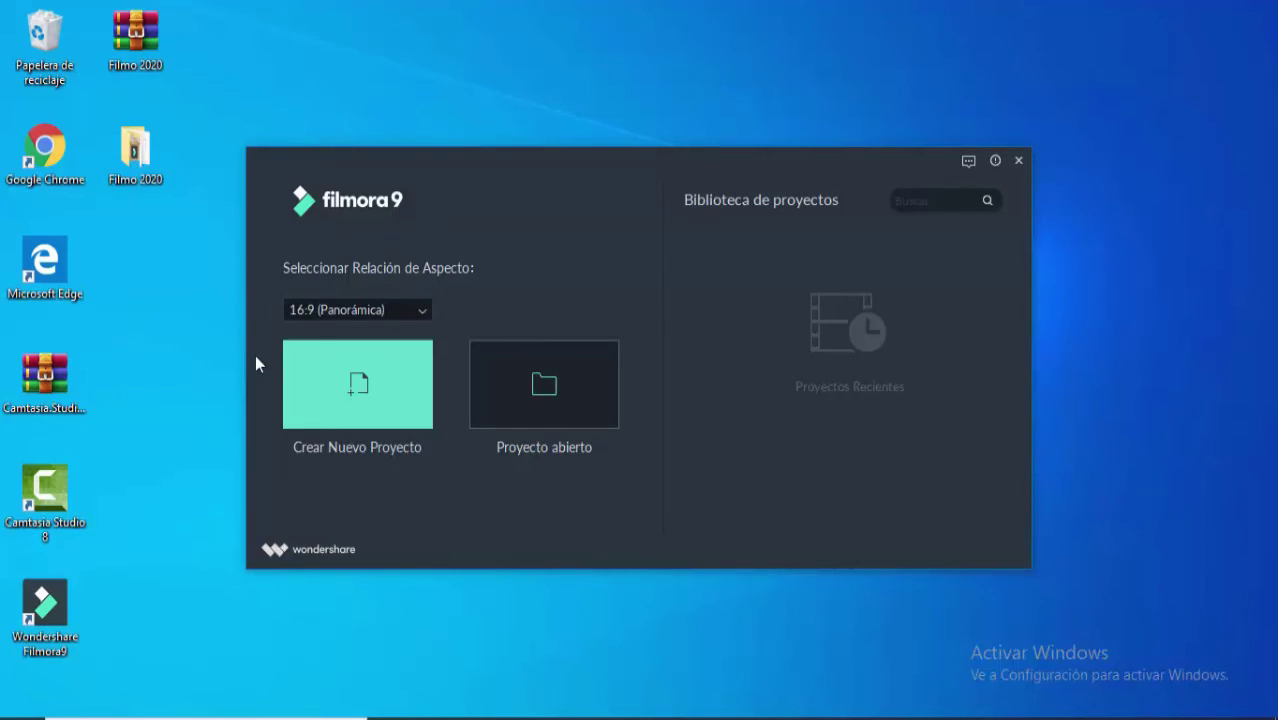
left_click(370, 312)
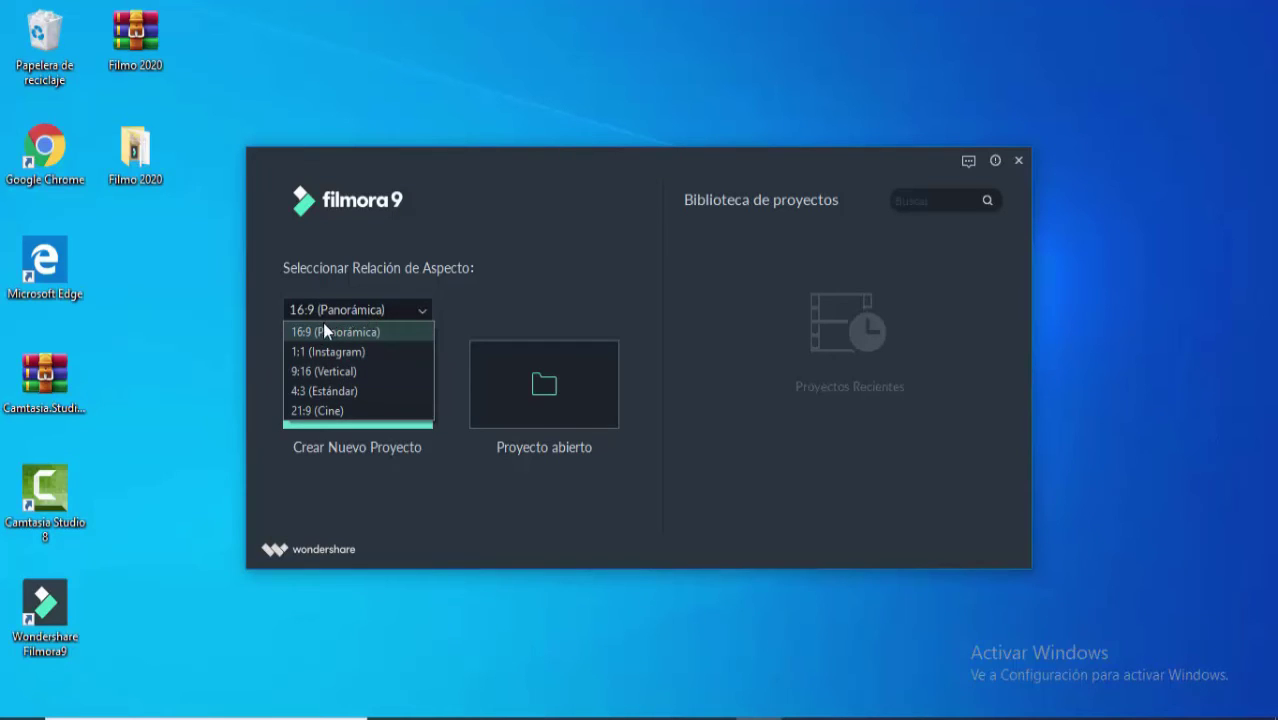
left_click(325, 332)
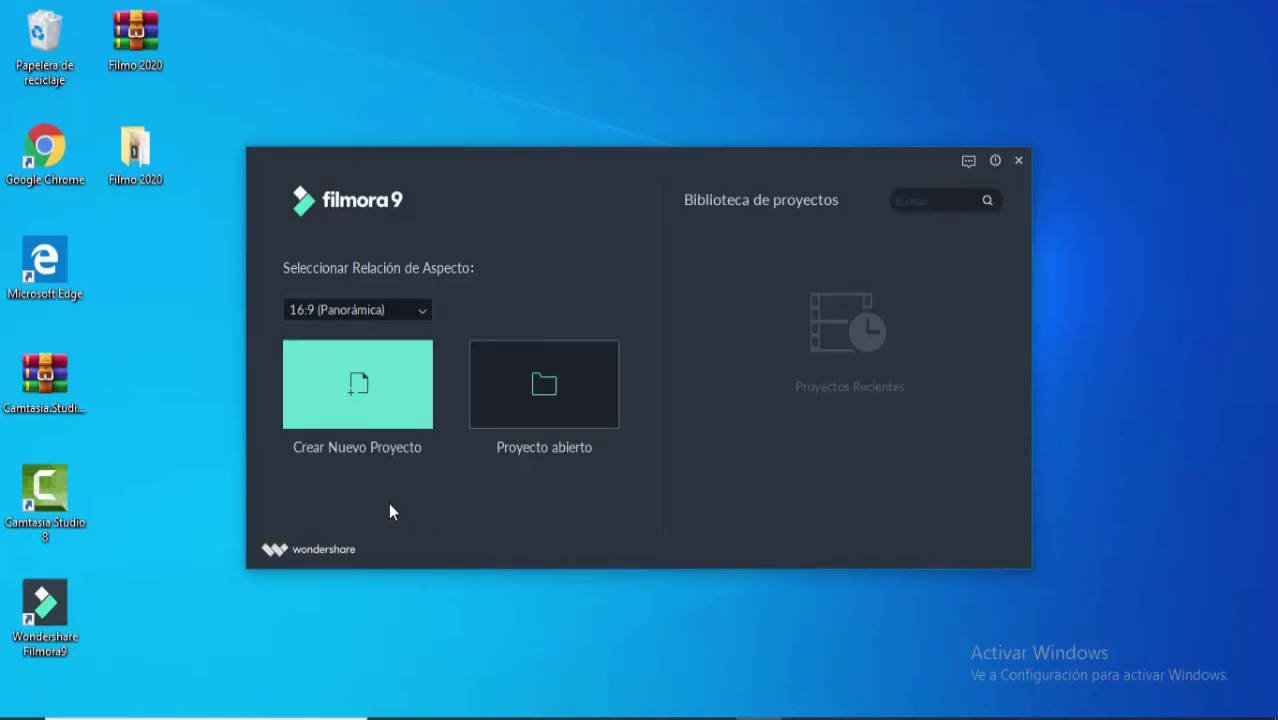
left_click(358, 387)
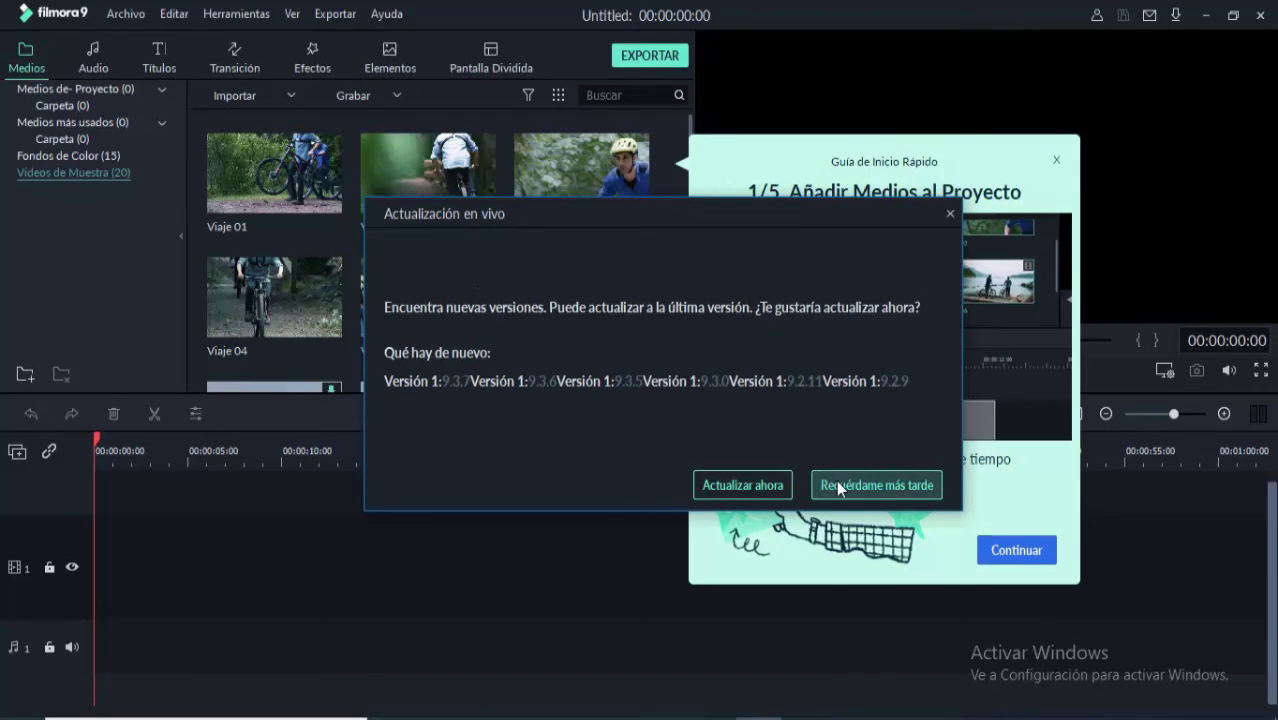
- Postpone the Filmora9 live update and go through all five pages of the quick start guide to finish it
left_click(866, 484)
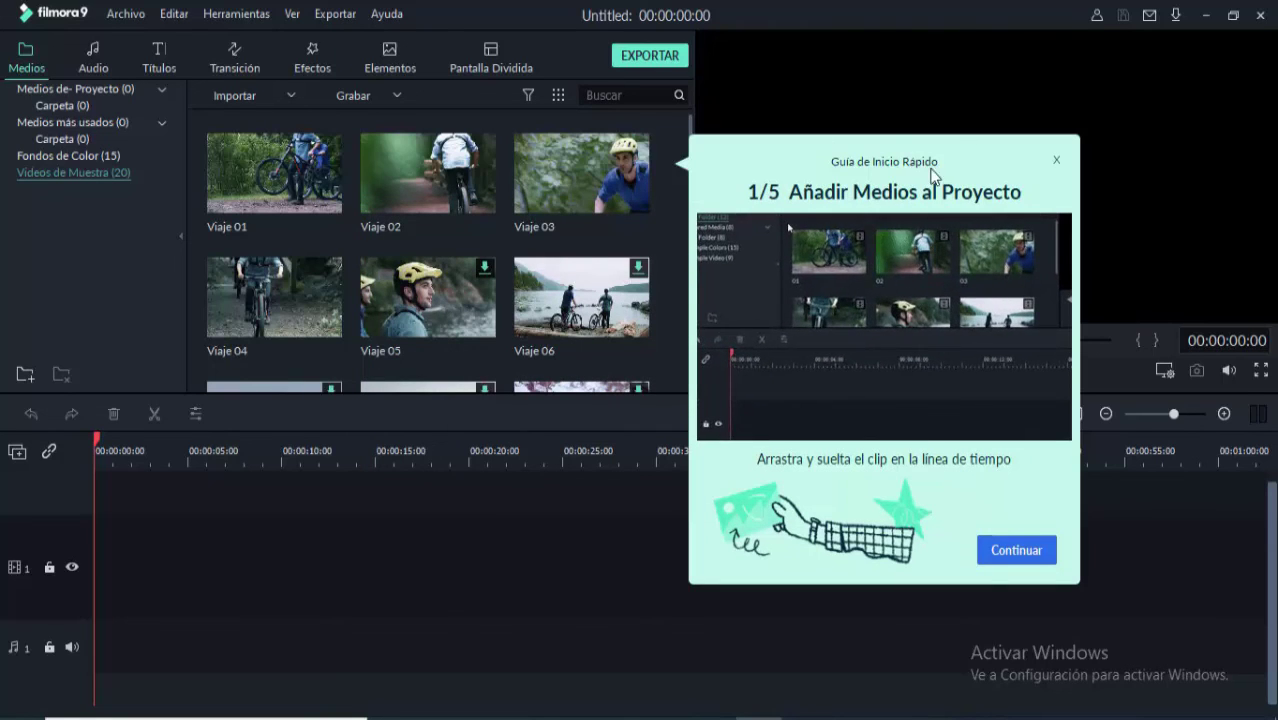
left_click(1017, 550)
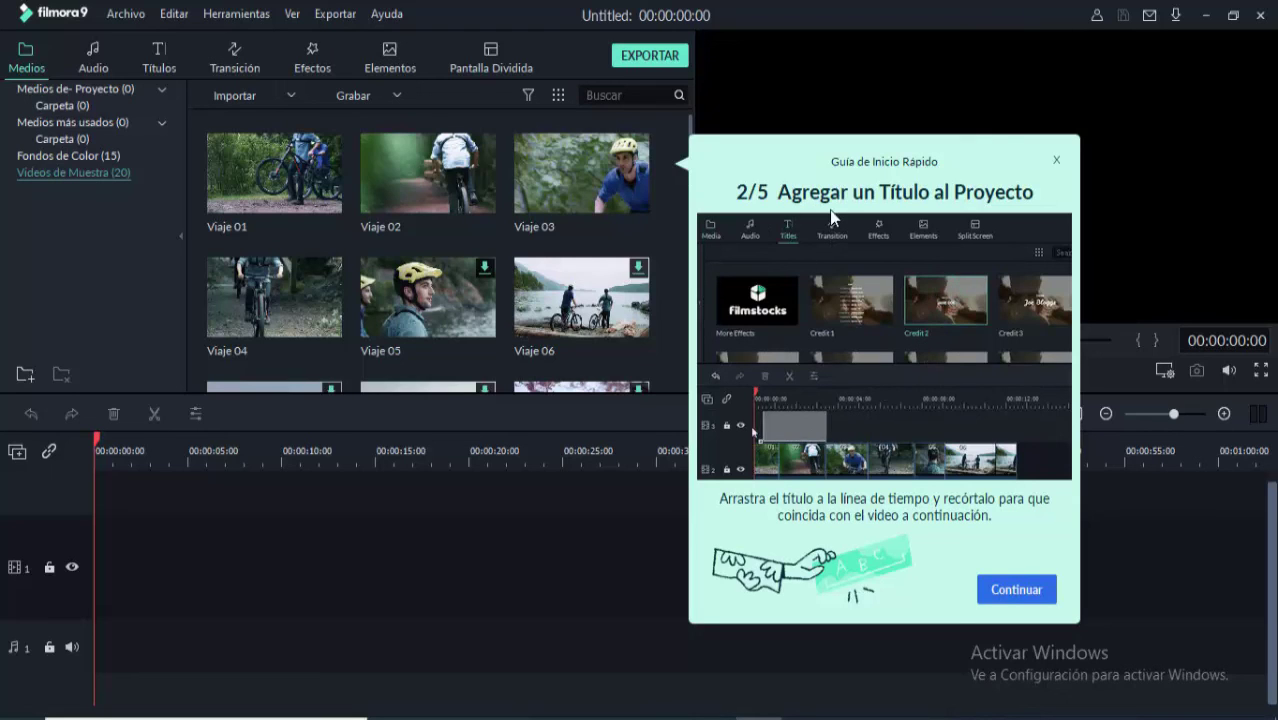
left_click(1014, 590)
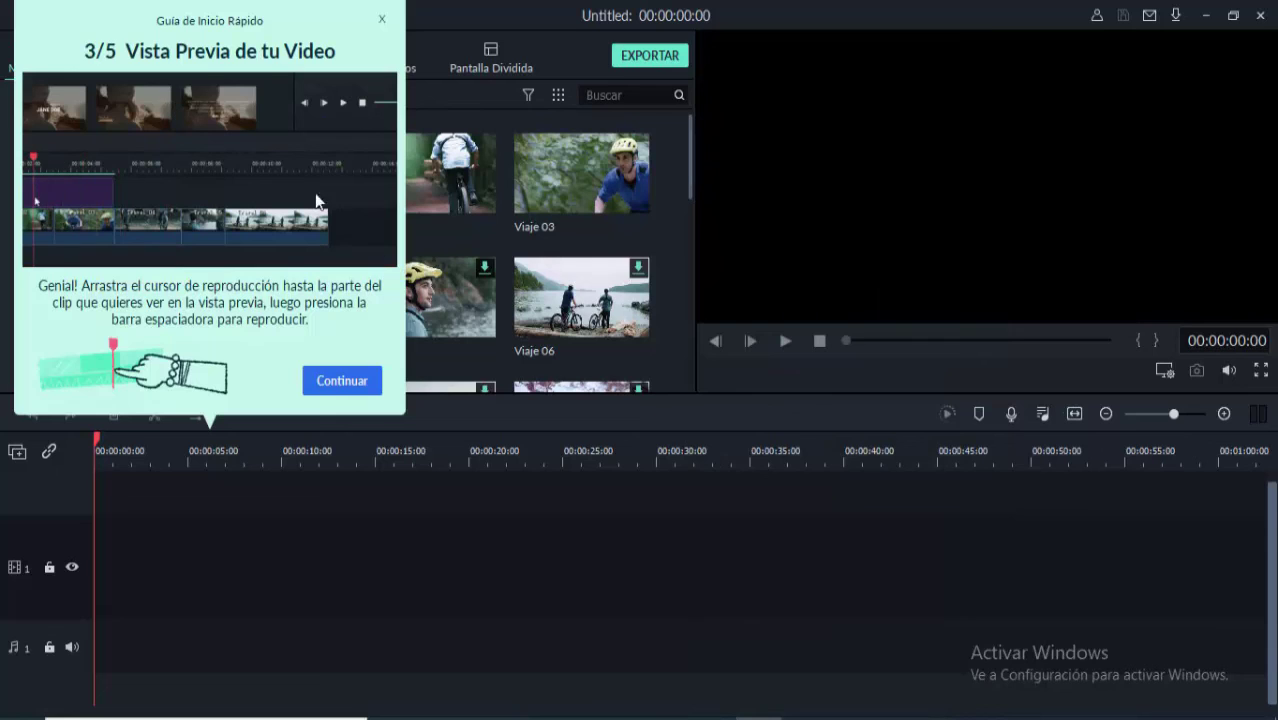
left_click(341, 381)
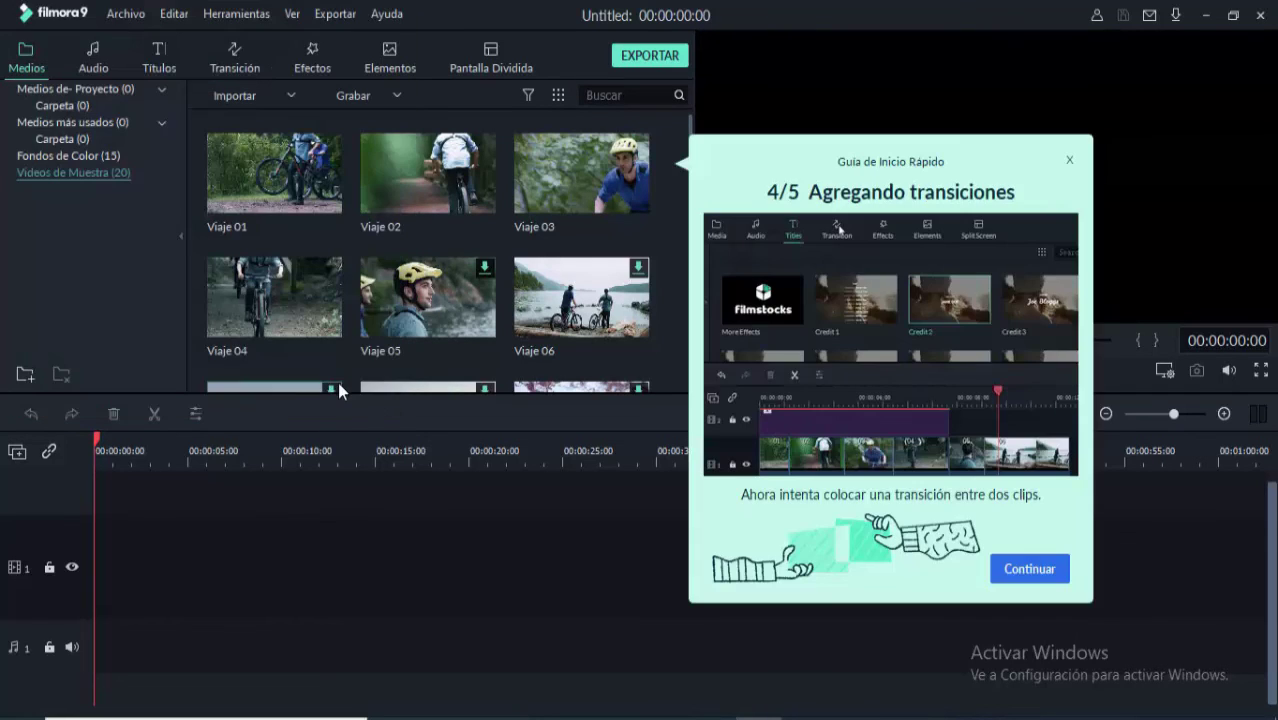
left_click(1017, 569)
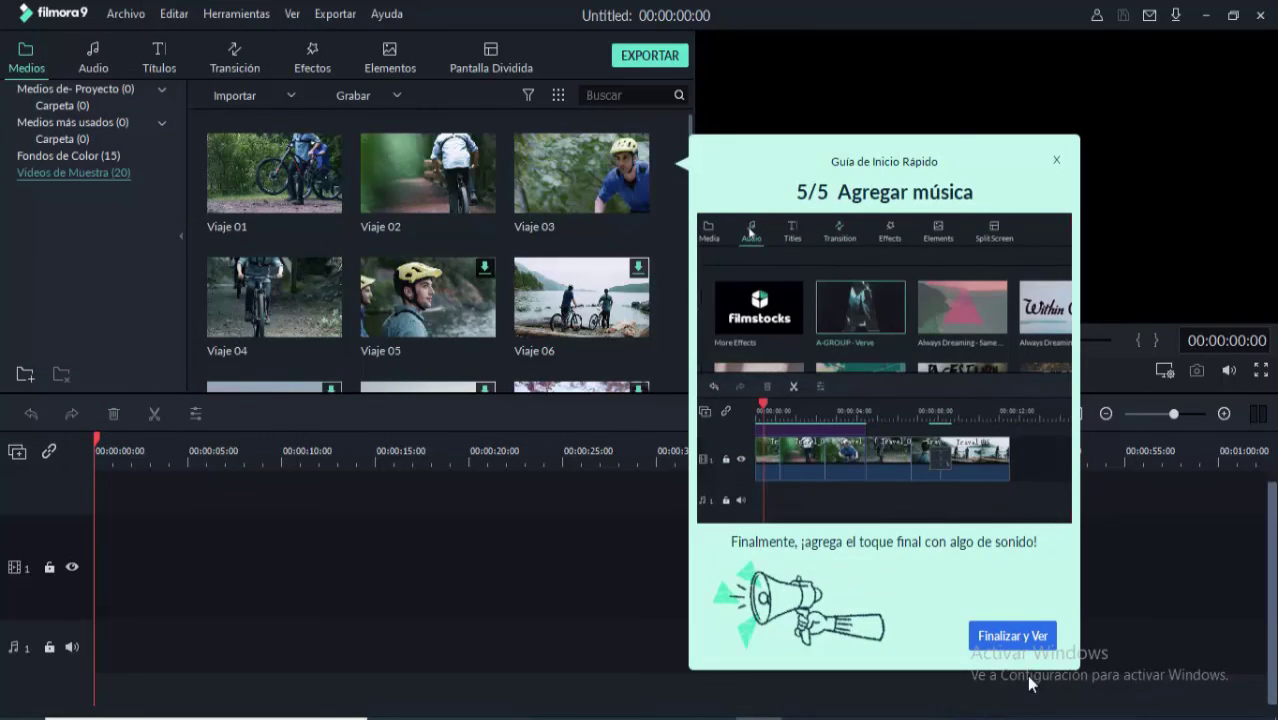
left_click(1011, 635)
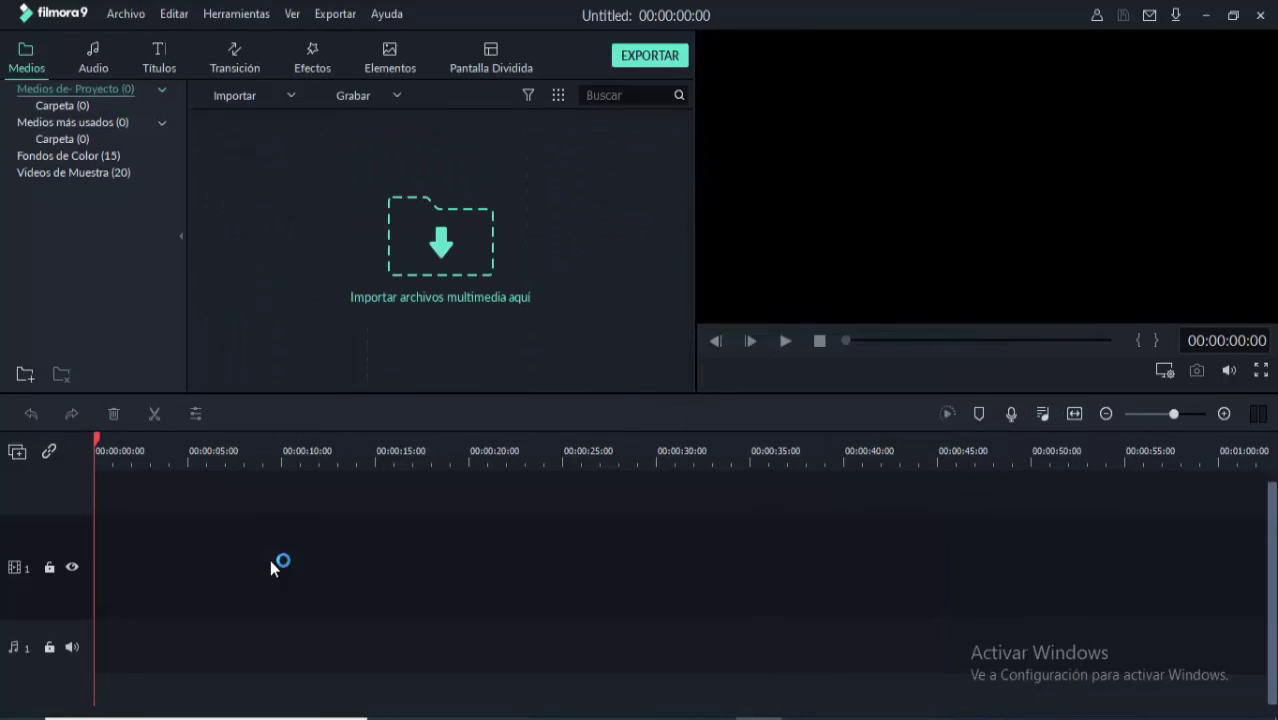